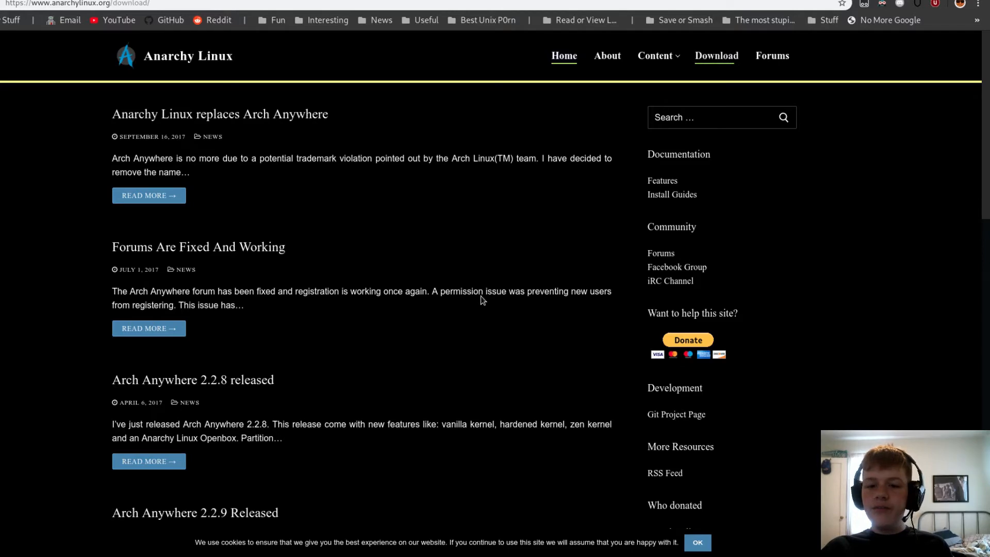
Review the release details and download options on the Anarchy Linux download page.
{"action": "scroll", "coordinate": [459, 309], "scroll_direction": "down", "scroll_amount": 5}
{"action": "scroll", "coordinate": [66, 366], "scroll_direction": "up", "scroll_amount": 3}
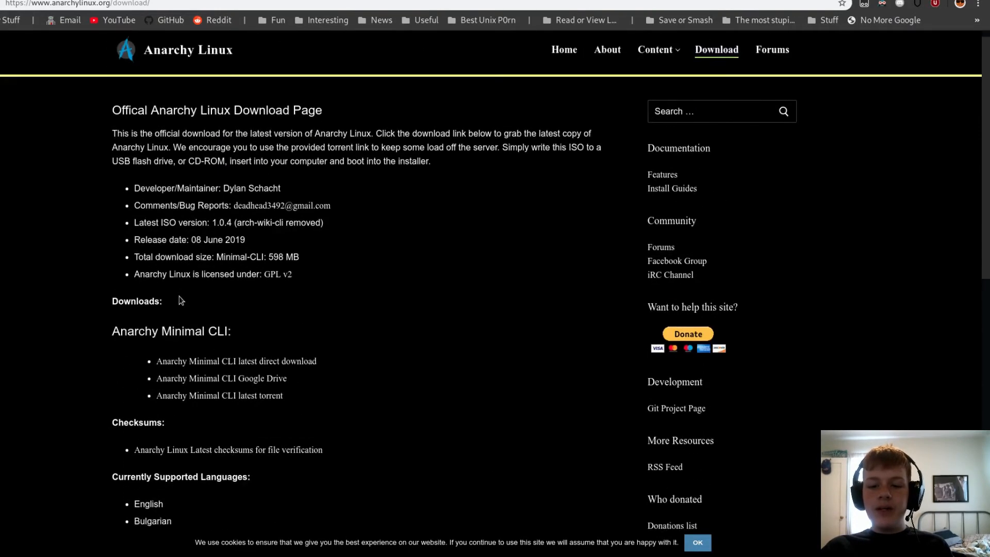
{"action": "scroll", "coordinate": [247, 345], "scroll_direction": "down", "scroll_amount": 2}
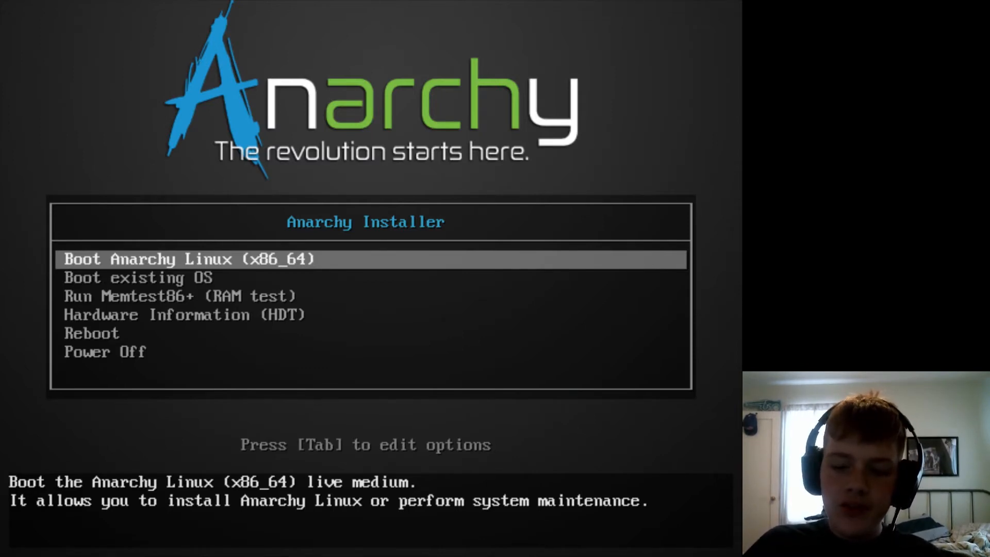
Boot the Anarchy Linux (x86_64) live medium from the boot menu.
{"action": "key", "text": "Down"}
{"action": "key", "text": "Up"}
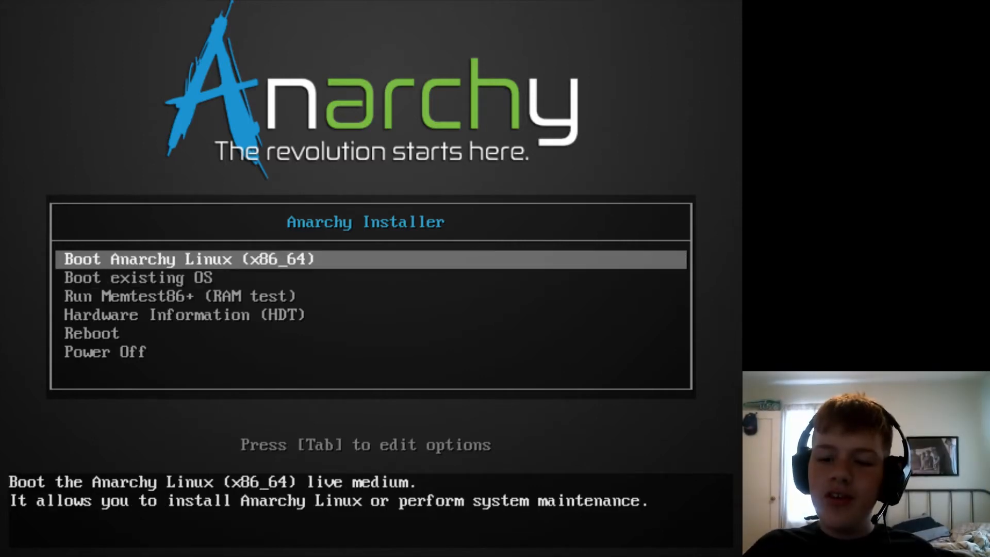
{"action": "key", "text": "Return"}
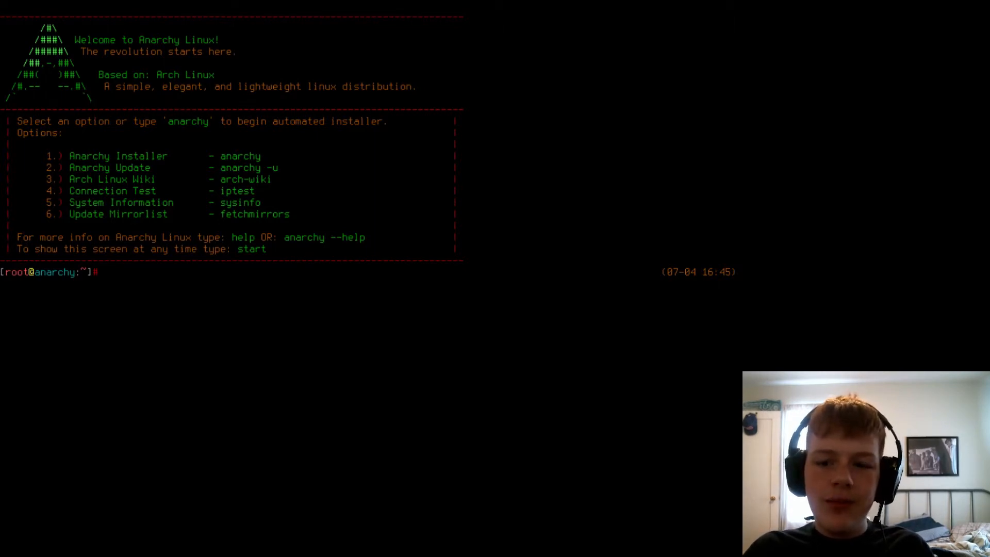
{"action": "type", "text": "wifi-menu"}
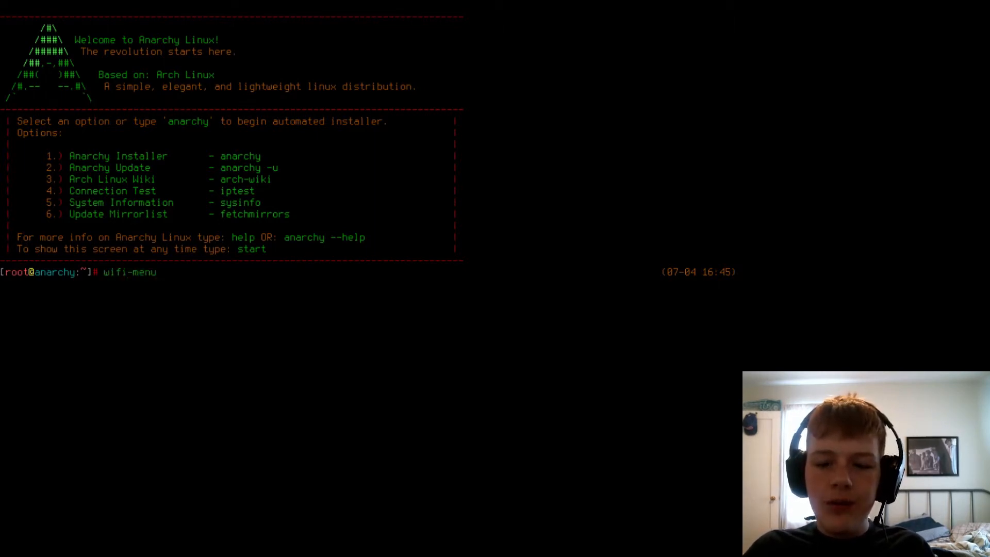
{"action": "key", "text": "BackSpace"}
{"action": "key", "text": "BackSpace"}
{"action": "key", "text": "BackSpace"}
{"action": "key", "text": "BackSpace"}
{"action": "key", "text": "BackSpace"}
{"action": "key", "text": "BackSpace"}
{"action": "key", "text": "BackSpace"}
{"action": "key", "text": "BackSpace"}
{"action": "key", "text": "BackSpace"}
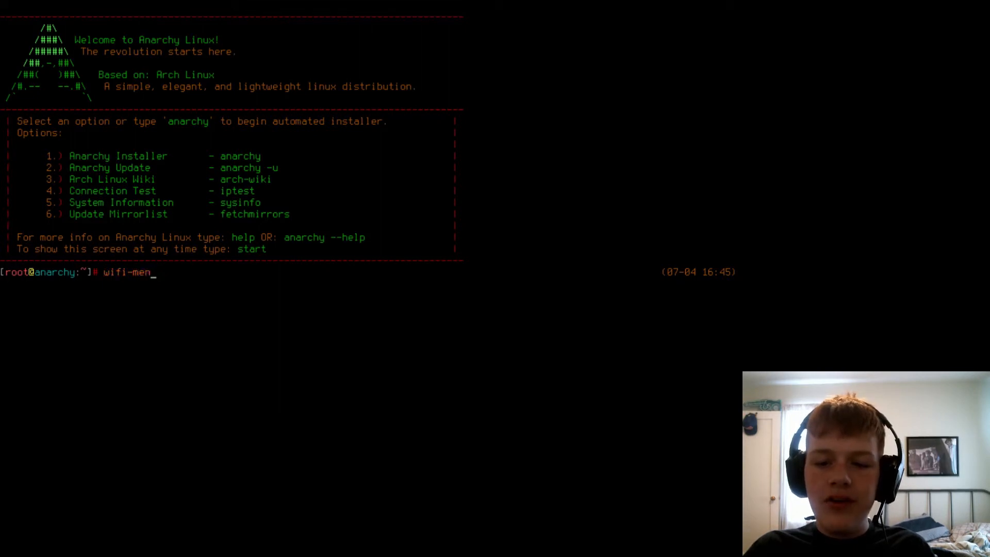
Run iptest and perform the Connection Speed Test, option 2.
{"action": "type", "text": "iptest"}
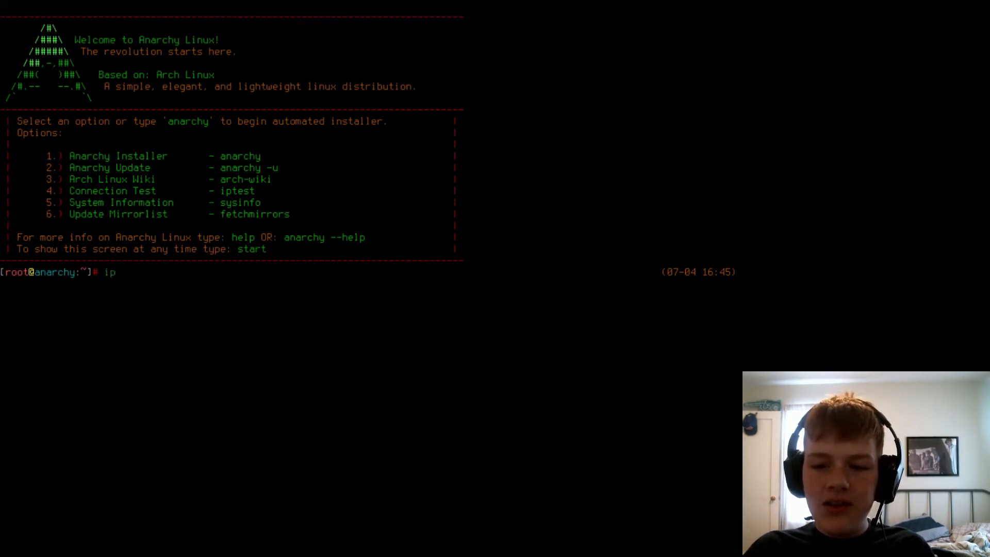
{"action": "key", "text": "Return"}
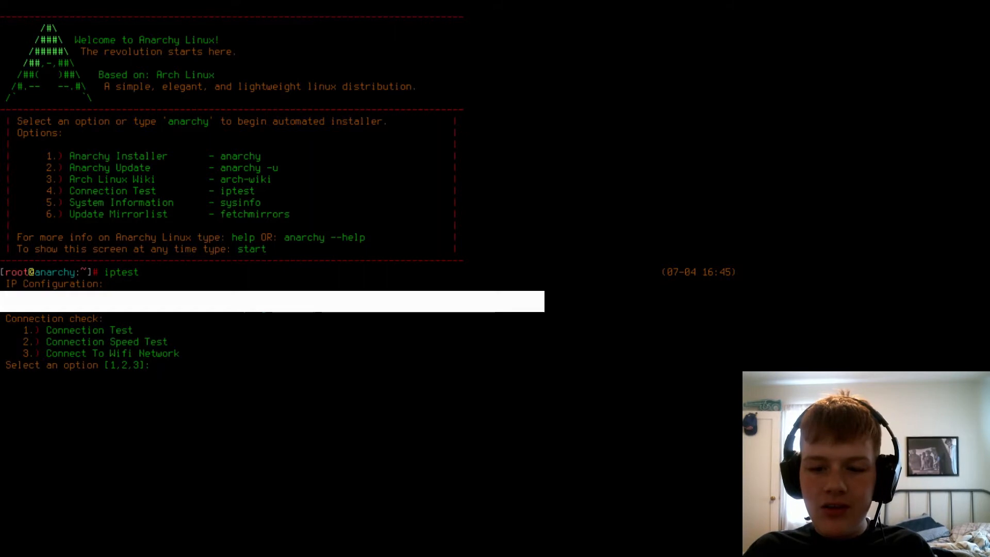
{"action": "type", "text": "1"}
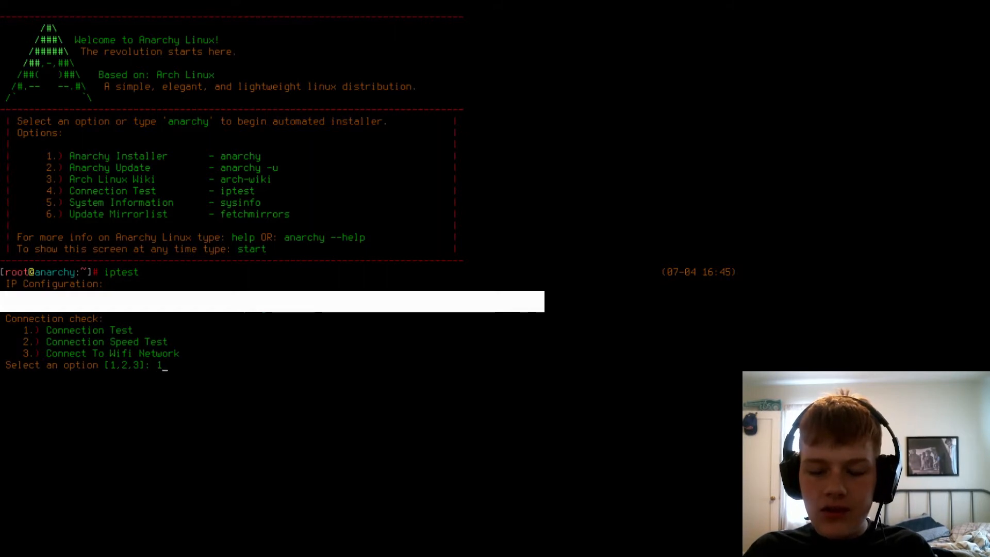
{"action": "key", "text": "BackSpace"}
{"action": "type", "text": "1"}
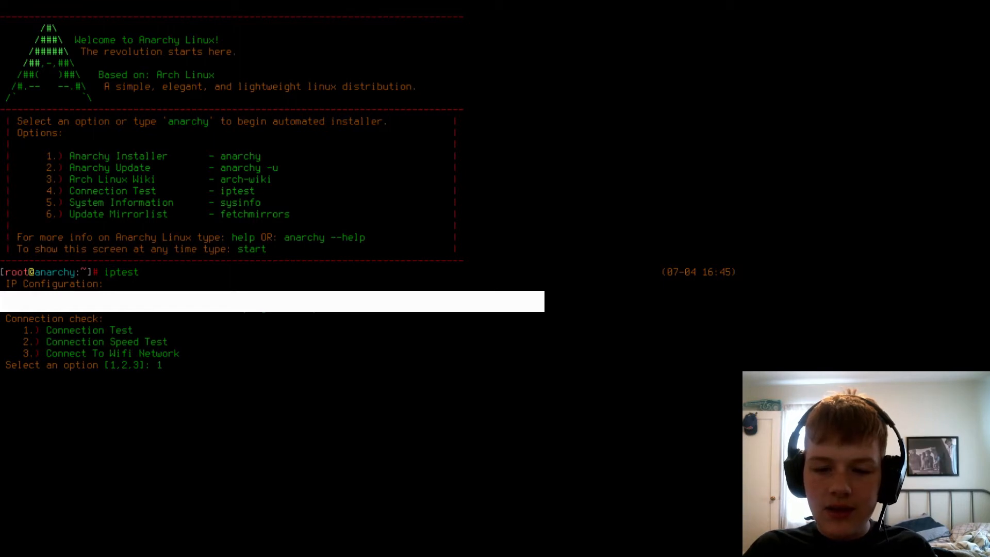
{"action": "key", "text": "BackSpace"}
{"action": "type", "text": "2"}
{"action": "key", "text": "Return"}
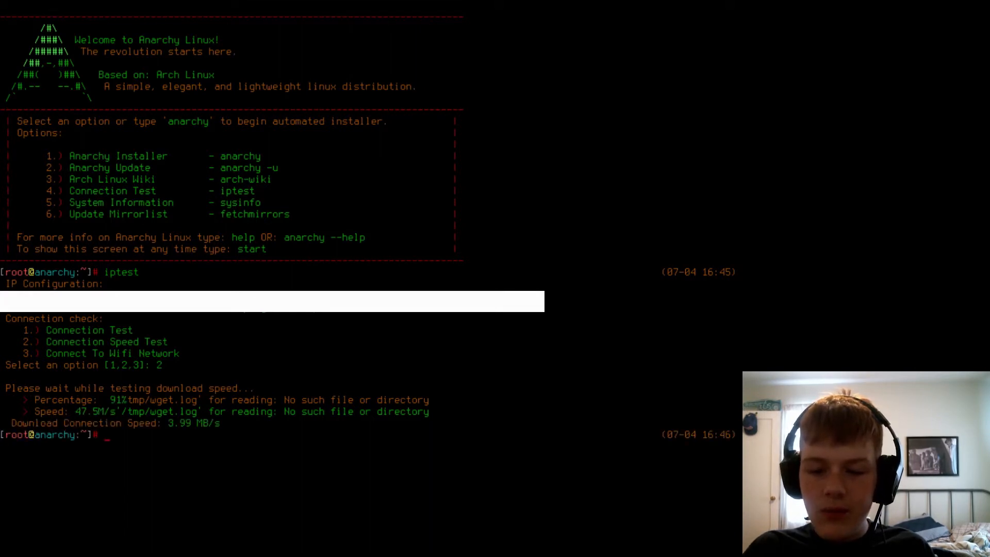
Launch the anarchy installer from a cleared terminal and begin the install process in English.
{"action": "type", "text": "a"}
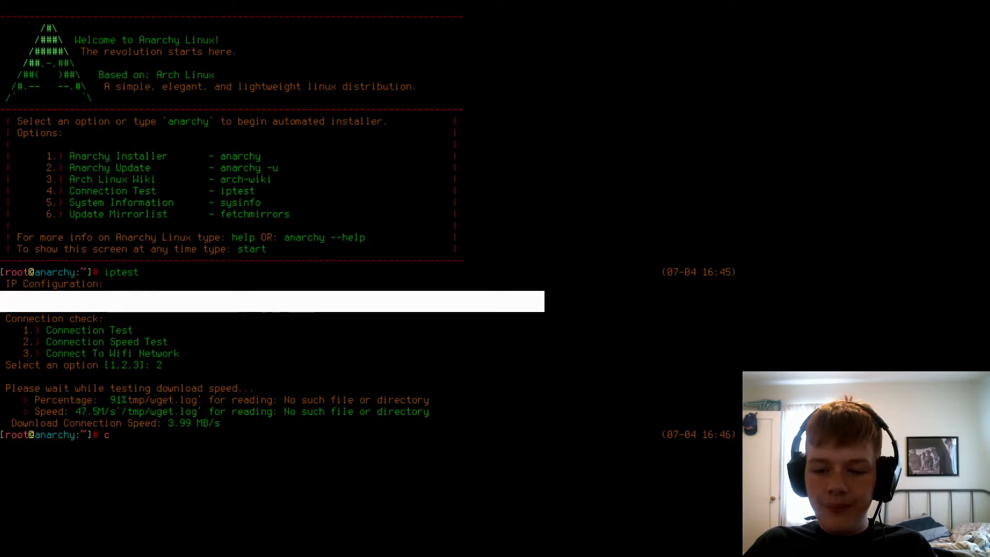
{"action": "key", "text": "ctrl+l"}
{"action": "type", "text": "narchy"}
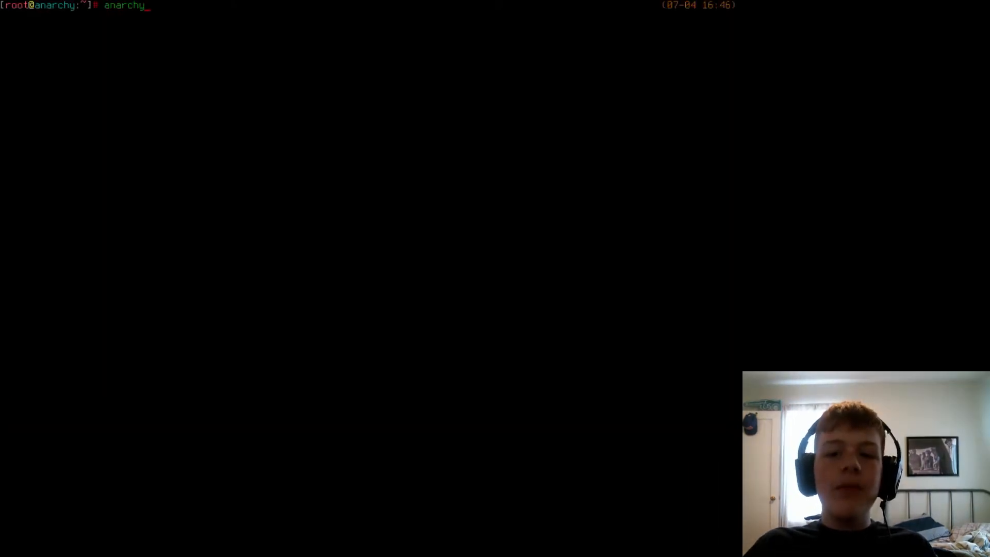
{"action": "key", "text": "Return"}
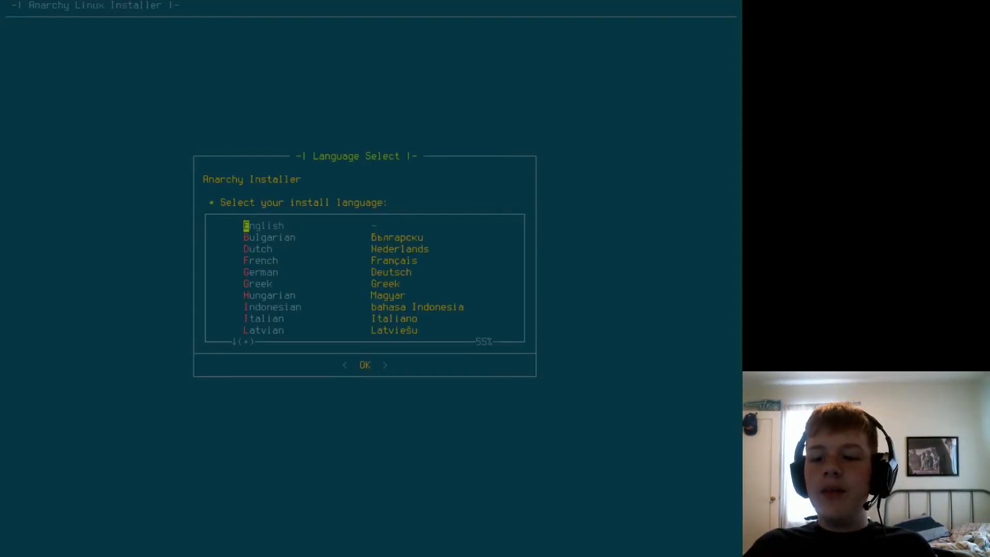
{"action": "key", "text": "Return"}
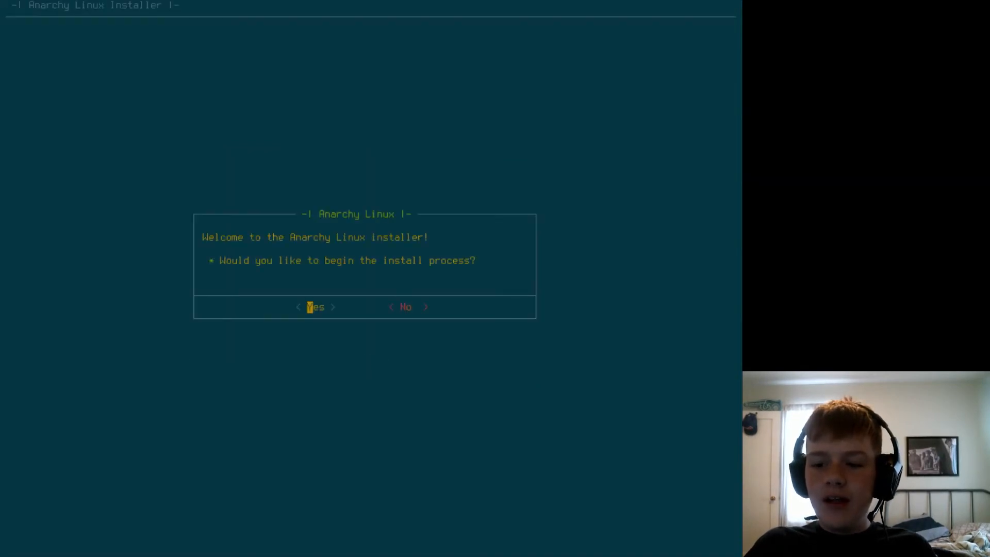
{"action": "key", "text": "Return"}
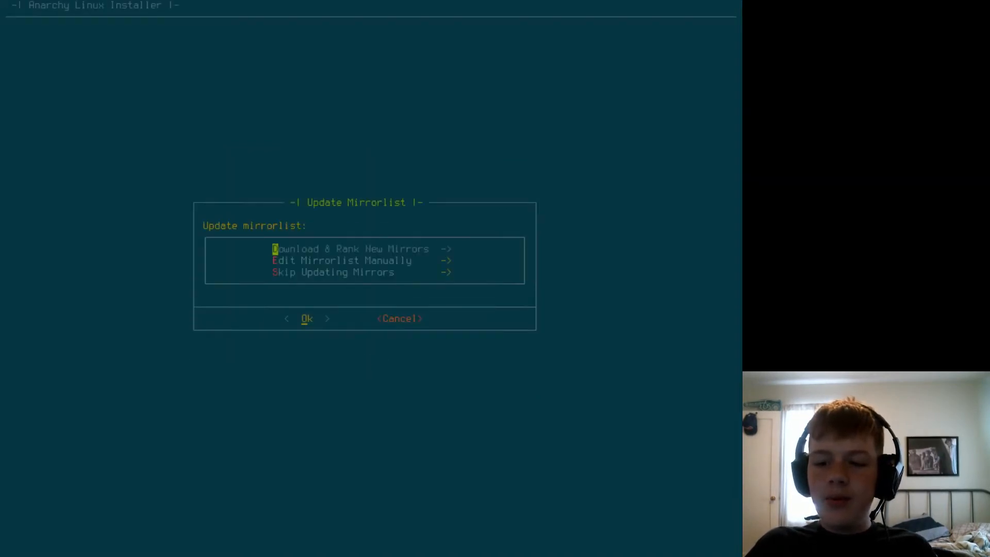
Update the mirrorlist by downloading and ranking new mirrors with the AS (All-Https) country code.
{"action": "key", "text": "Return"}
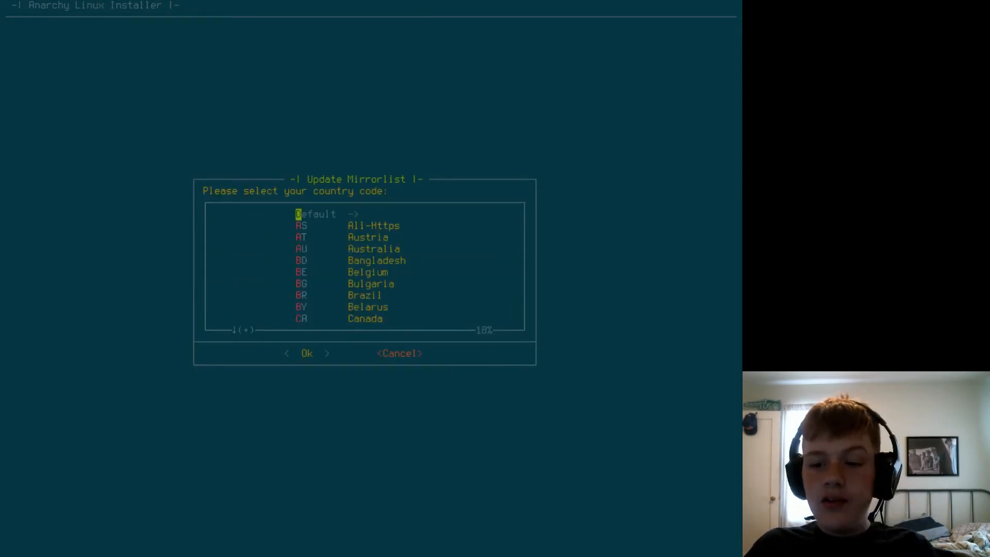
{"action": "key", "text": "Down"}
{"action": "key", "text": "Down"}
{"action": "key", "text": "Down"}
{"action": "key", "text": "Down"}
{"action": "key", "text": "Down"}
{"action": "key", "text": "Down"}
{"action": "key", "text": "Down"}
{"action": "key", "text": "Down"}
{"action": "key", "text": "Down"}
{"action": "key", "text": "Down"}
{"action": "key", "text": "Down"}
{"action": "key", "text": "Down"}
{"action": "key", "text": "Down"}
{"action": "key", "text": "Down"}
{"action": "key", "text": "Down"}
{"action": "key", "text": "Down"}
{"action": "key", "text": "Down"}
{"action": "key", "text": "Down"}
{"action": "key", "text": "Up"}
{"action": "key", "text": "Up"}
{"action": "key", "text": "Up"}
{"action": "key", "text": "Up"}
{"action": "key", "text": "Up"}
{"action": "key", "text": "Up"}
{"action": "key", "text": "Up"}
{"action": "key", "text": "Up"}
{"action": "key", "text": "Up"}
{"action": "key", "text": "Up"}
{"action": "key", "text": "Up"}
{"action": "key", "text": "Up"}
{"action": "key", "text": "Up"}
{"action": "key", "text": "Up"}
{"action": "key", "text": "Up"}
{"action": "key", "text": "Up"}
{"action": "key", "text": "Up"}
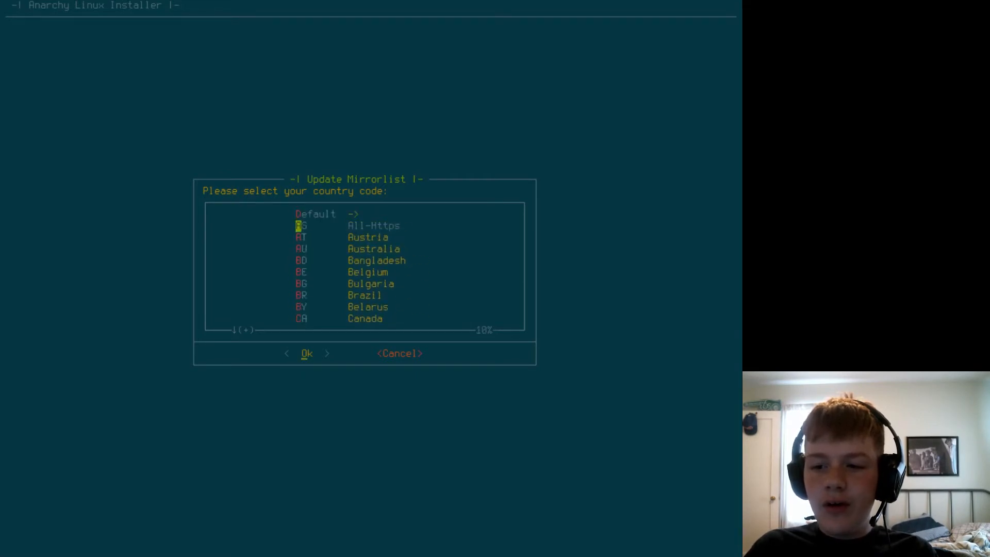
{"action": "key", "text": "Return"}
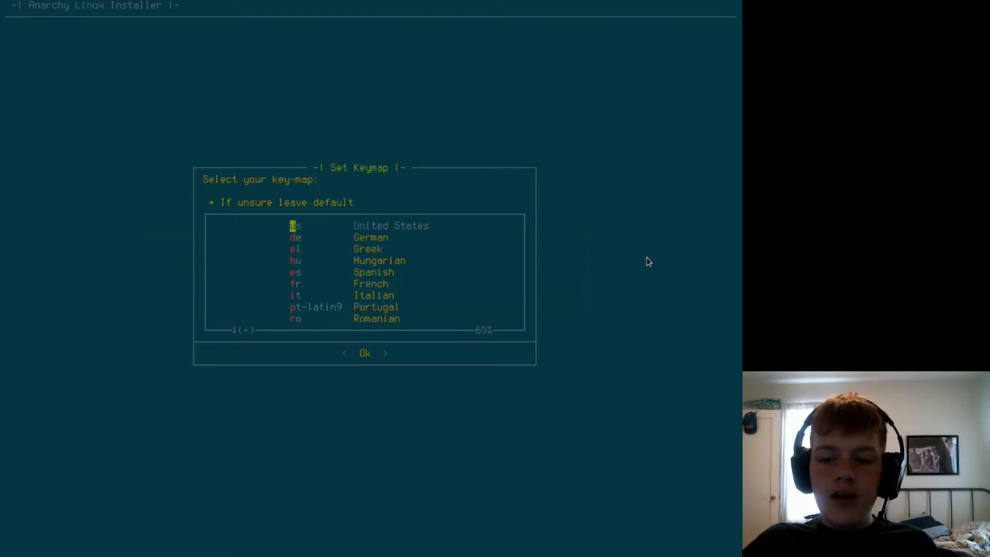
Set the keymap to us (United States) and the locale to en_US.UTF-8.
{"action": "key", "text": "Return"}
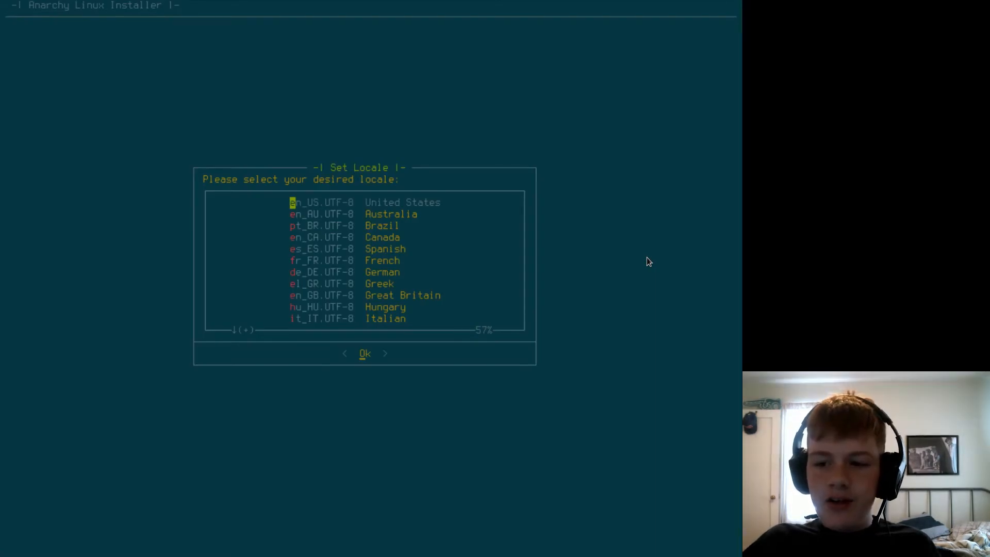
{"action": "key", "text": "Return"}
Set the timezone to the Anchorage sub-zone.
{"action": "key", "text": "Down"}
{"action": "key", "text": "Return"}
{"action": "key", "text": "Down"}
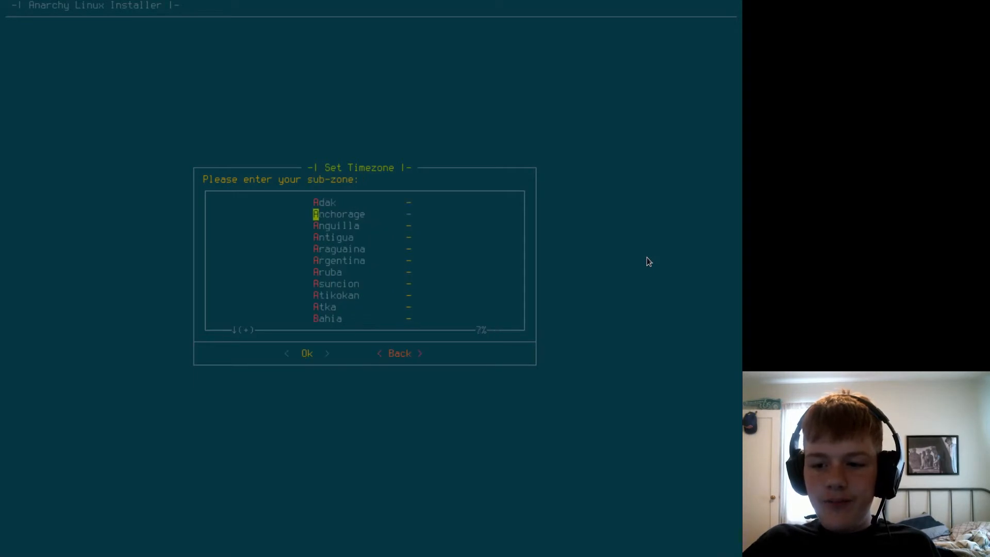
{"action": "key", "text": "Return"}
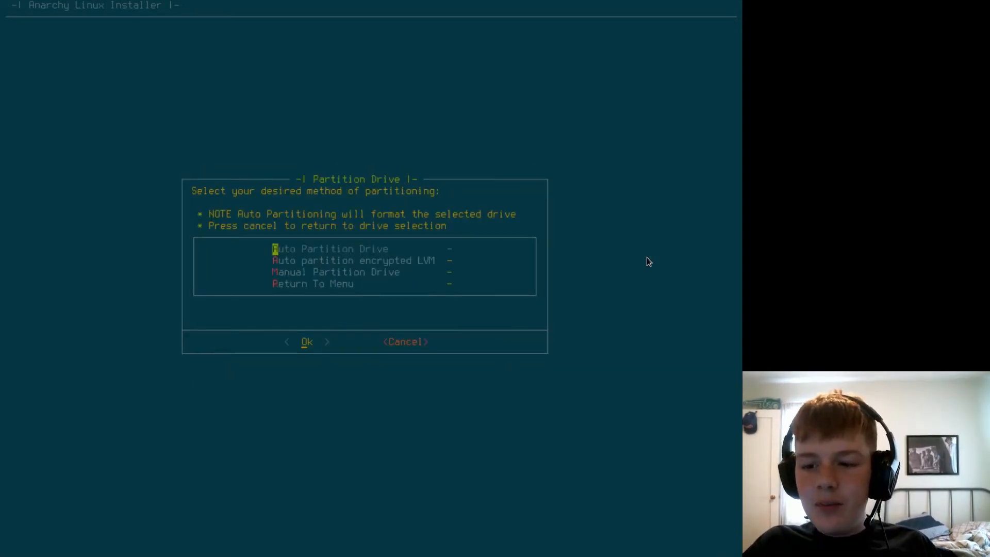
Choose automatic partitioning of the sda drive with the ext4 filesystem.
{"action": "key", "text": "Return"}
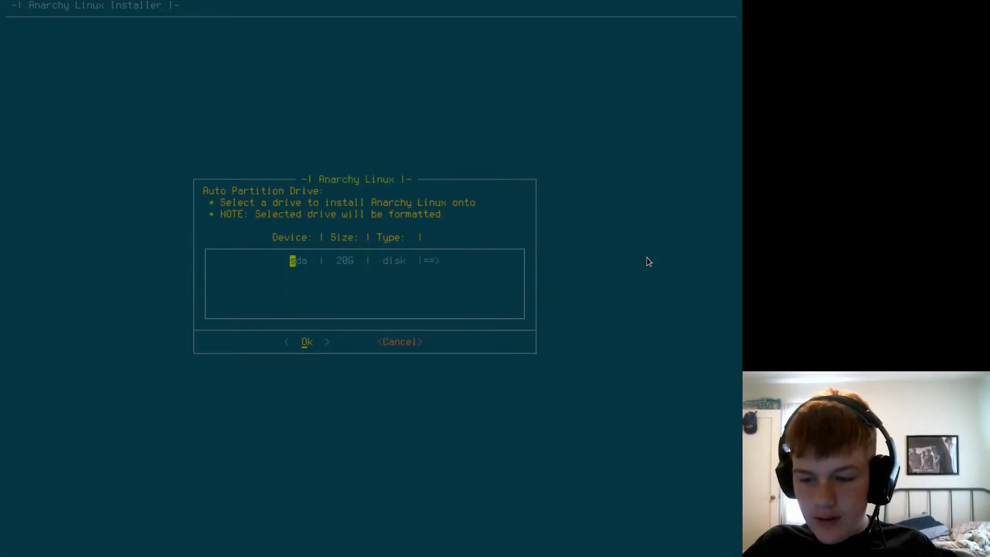
{"action": "key", "text": "Return"}
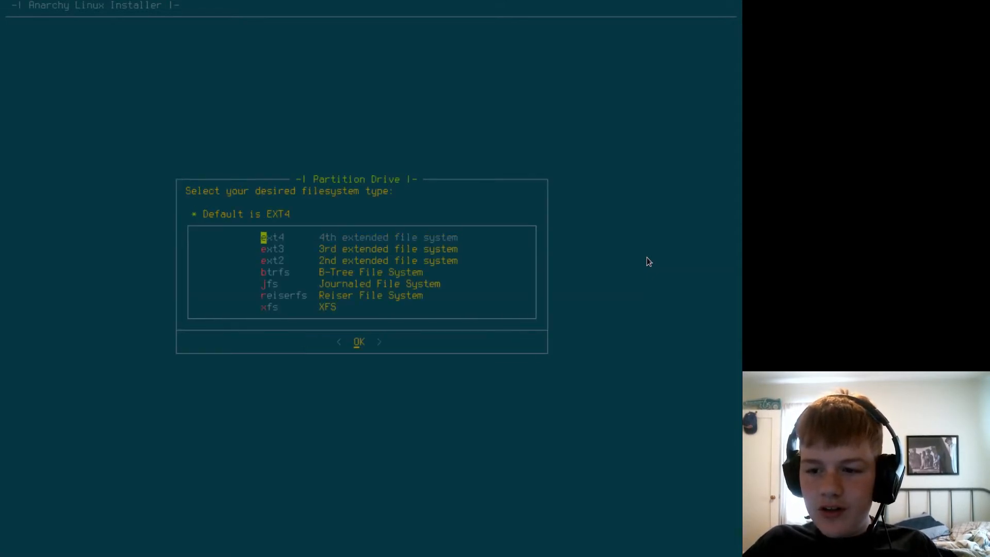
{"action": "key", "text": "Return"}
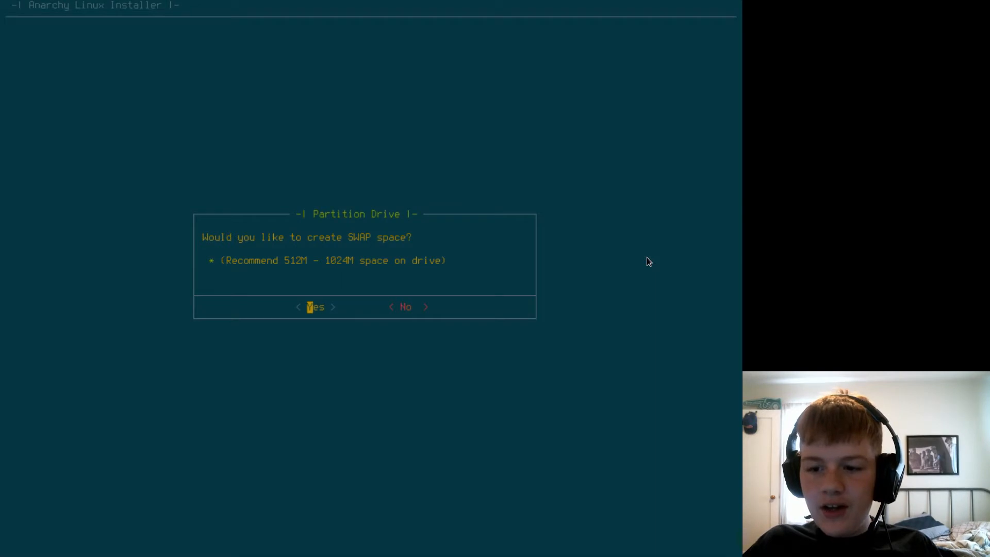
Create swap space on the drive with a size of 2048M.
{"action": "key", "text": "Return"}
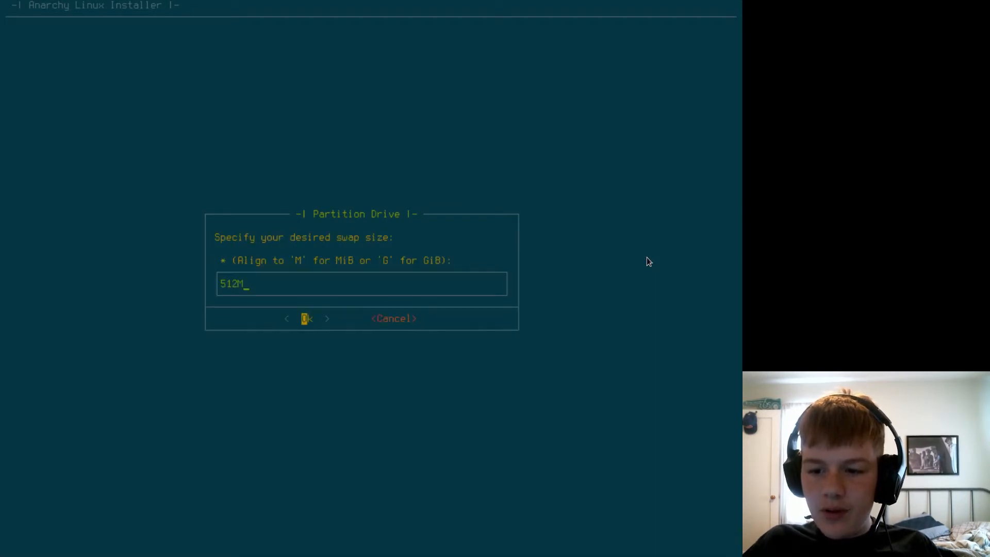
{"action": "key", "text": "BackSpace"}
{"action": "key", "text": "BackSpace"}
{"action": "key", "text": "BackSpace"}
{"action": "key", "text": "BackSpace"}
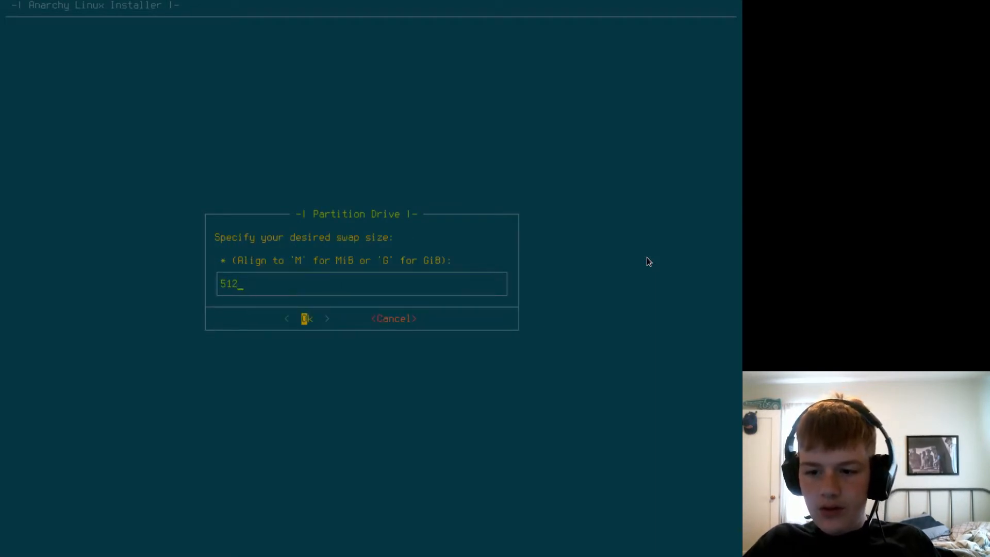
{"action": "type", "text": "2048M"}
{"action": "key", "text": "Return"}
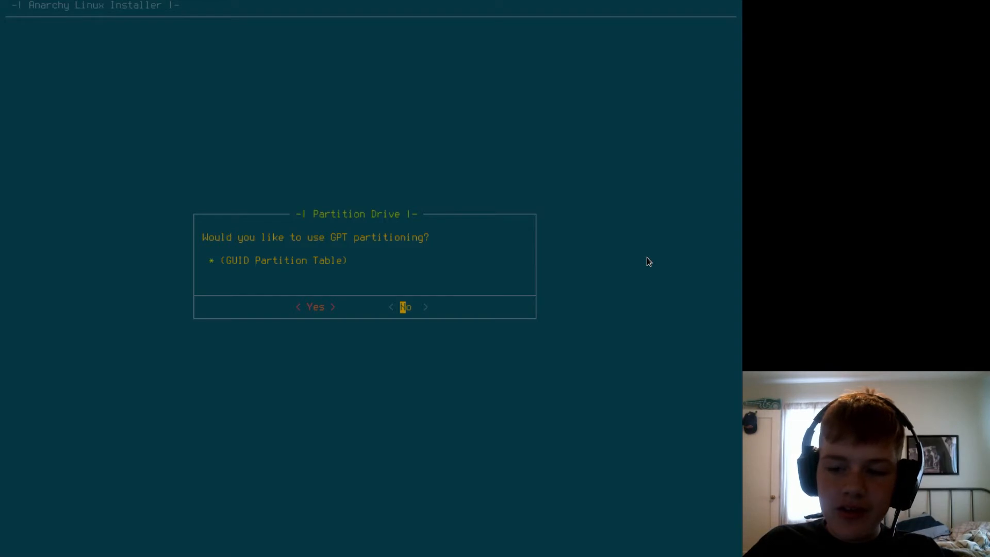
Decline GPT partitioning and write the partition changes to /dev/sda.
{"action": "key", "text": "Return"}
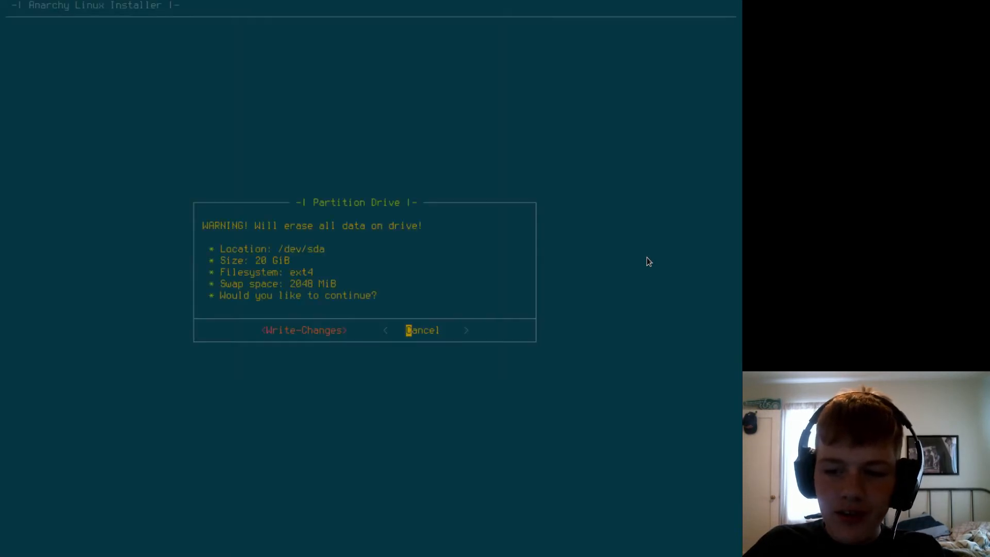
{"action": "key", "text": "Left"}
{"action": "key", "text": "Return"}
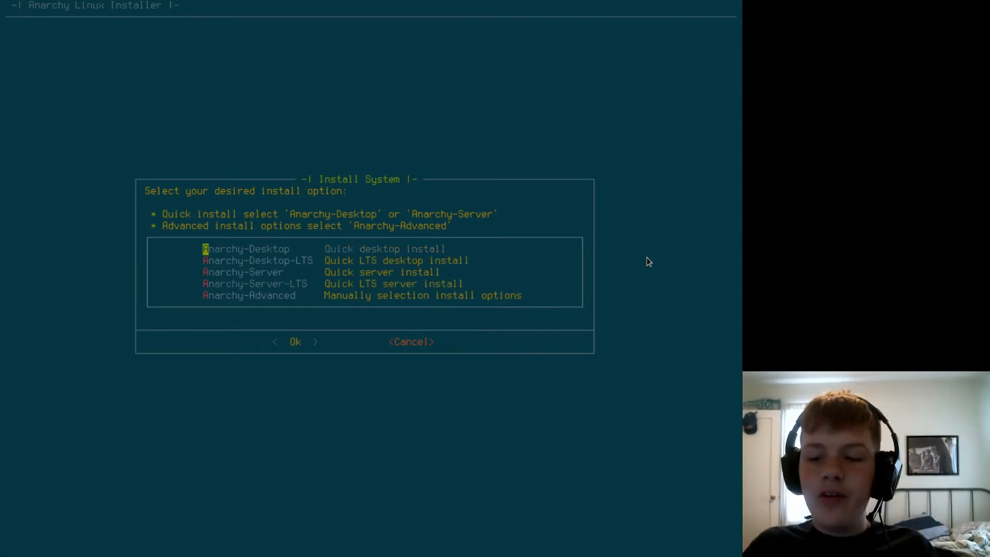
Choose the Anarchy-Advanced install option to select the install settings manually.
{"action": "key", "text": "Down"}
{"action": "key", "text": "Down"}
{"action": "key", "text": "Up"}
{"action": "key", "text": "Up"}
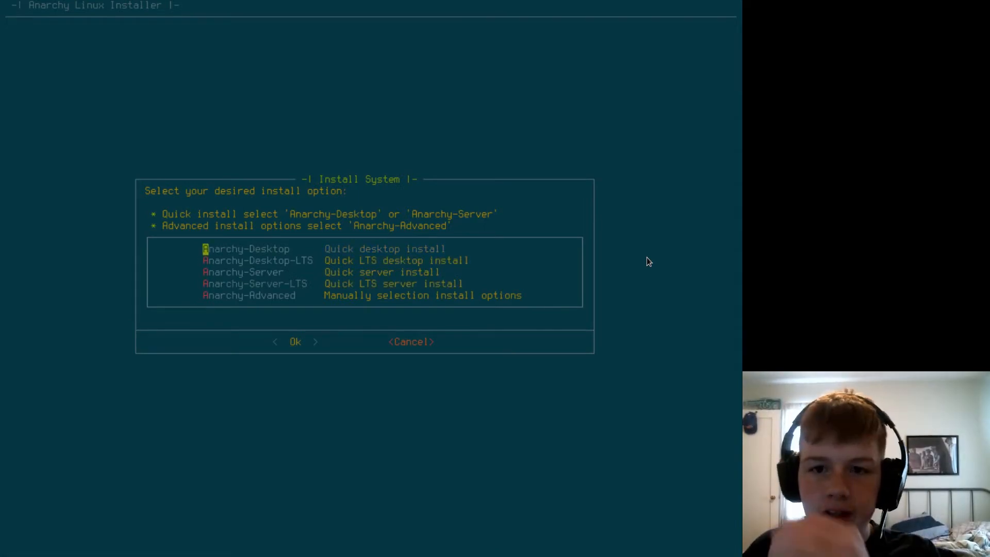
{"action": "key", "text": "Down"}
{"action": "key", "text": "Down"}
{"action": "key", "text": "Down"}
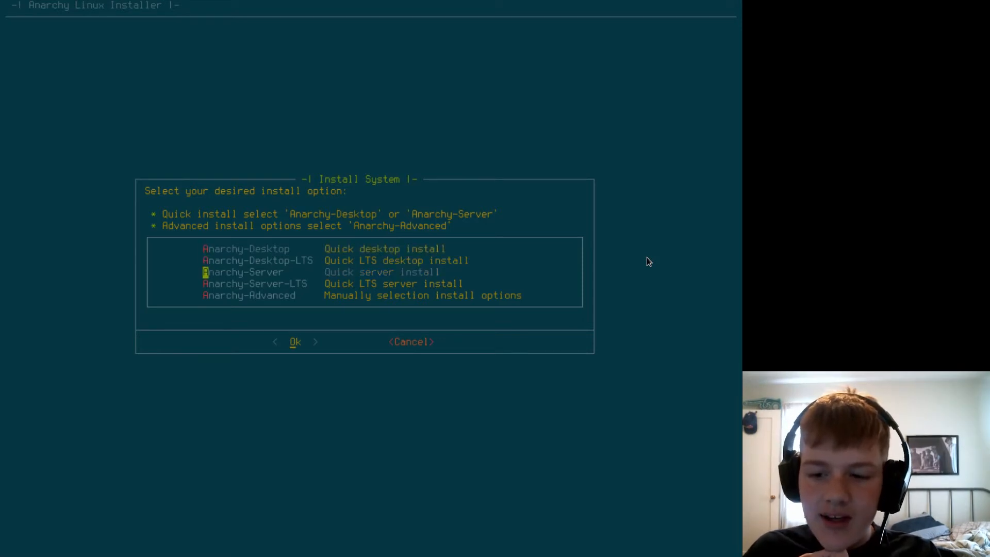
{"action": "key", "text": "Up"}
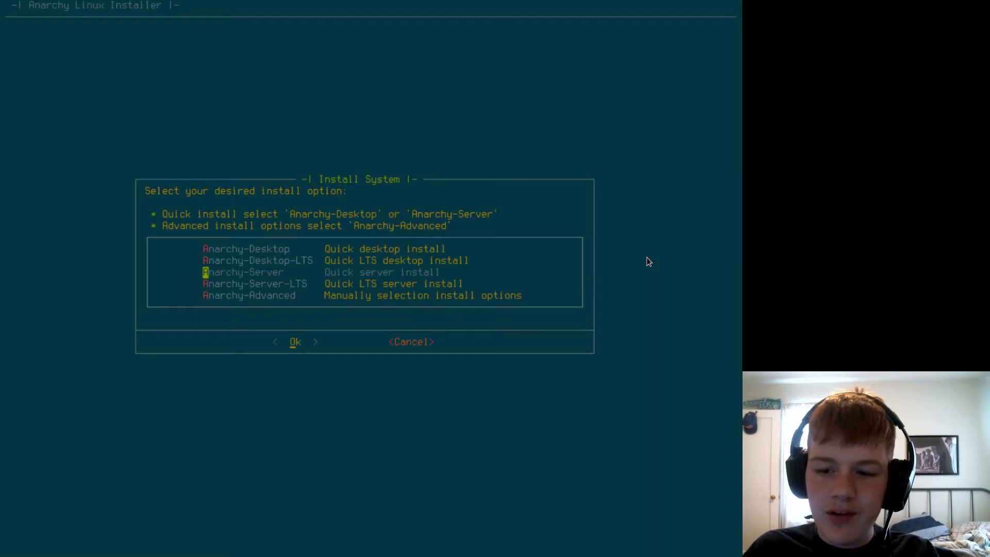
{"action": "key", "text": "Down"}
{"action": "key", "text": "Down"}
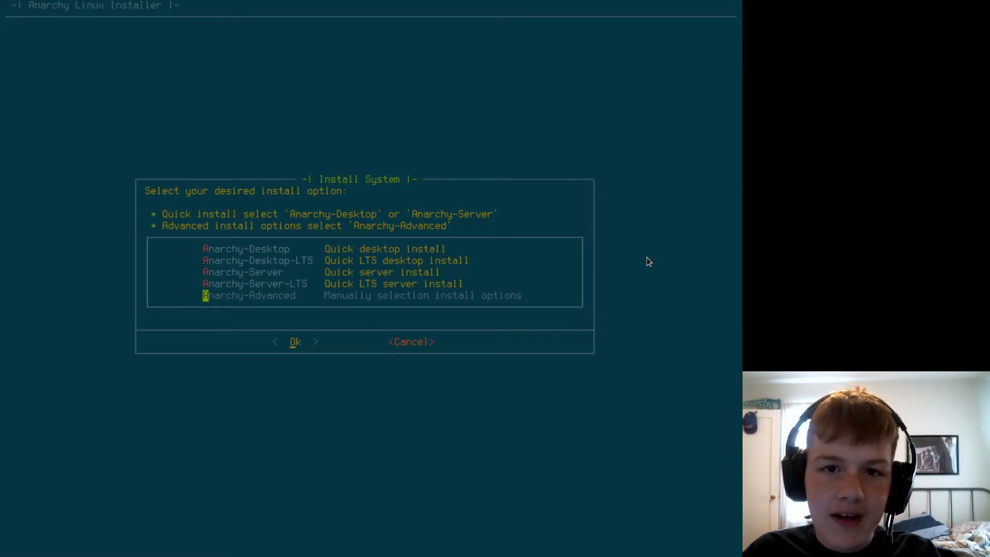
{"action": "key", "text": "Return"}
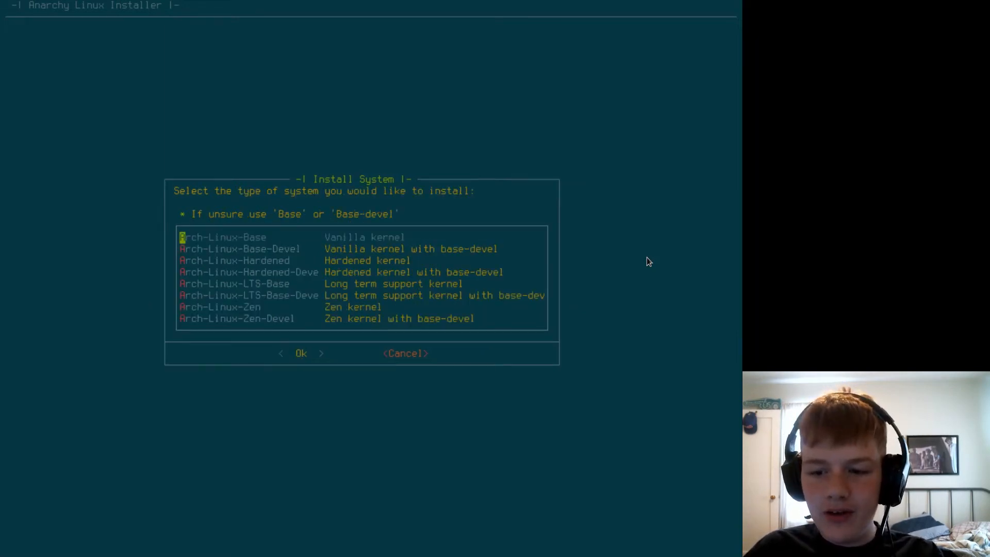
Choose Arch-Linux-Base-Devel, the vanilla kernel with base-devel, as the system type to install.
{"action": "key", "text": "Down"}
{"action": "key", "text": "Up"}
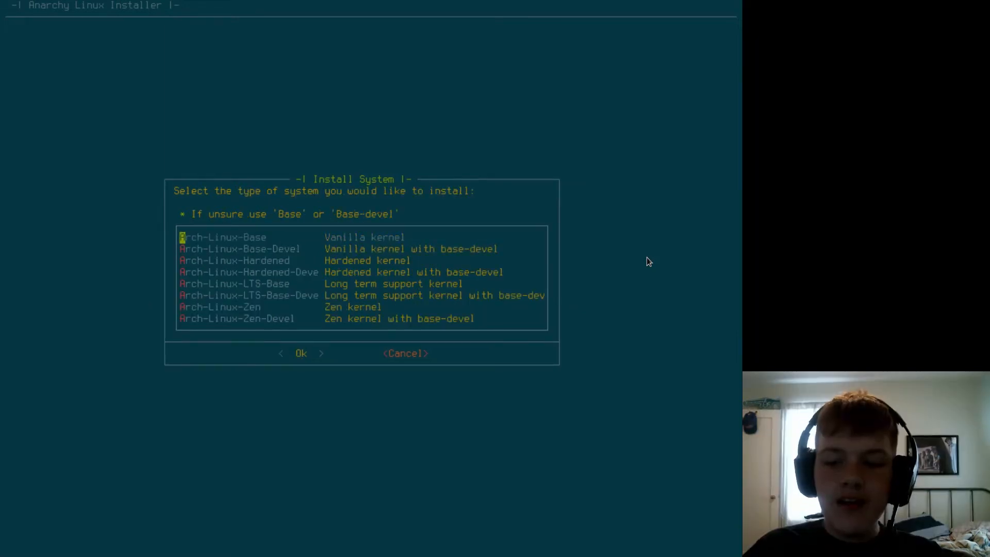
{"action": "key", "text": "Down"}
{"action": "key", "text": "Down"}
{"action": "key", "text": "Down"}
{"action": "key", "text": "Down"}
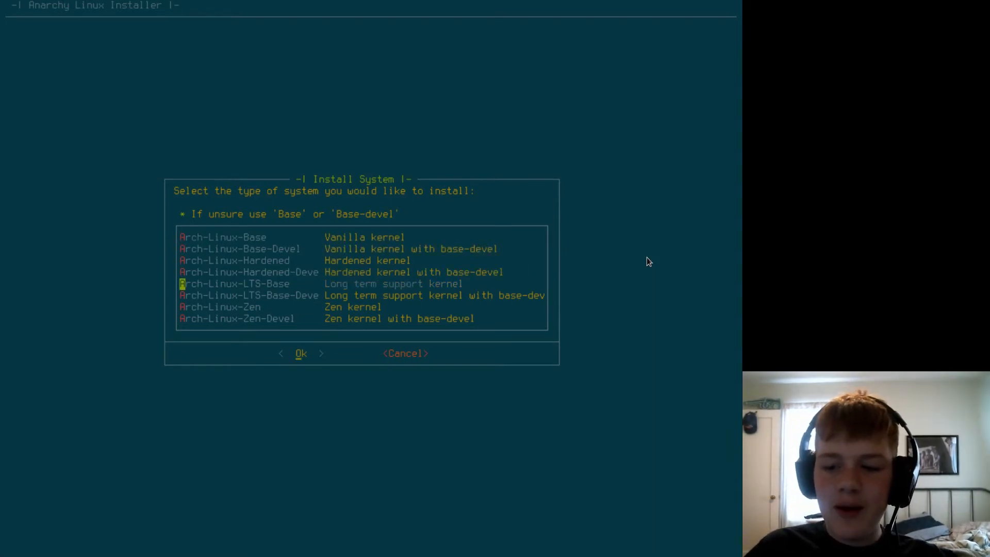
{"action": "key", "text": "Down"}
{"action": "key", "text": "Down"}
{"action": "key", "text": "Down"}
{"action": "key", "text": "Up"}
{"action": "key", "text": "Up"}
{"action": "key", "text": "Home"}
{"action": "key", "text": "Down"}
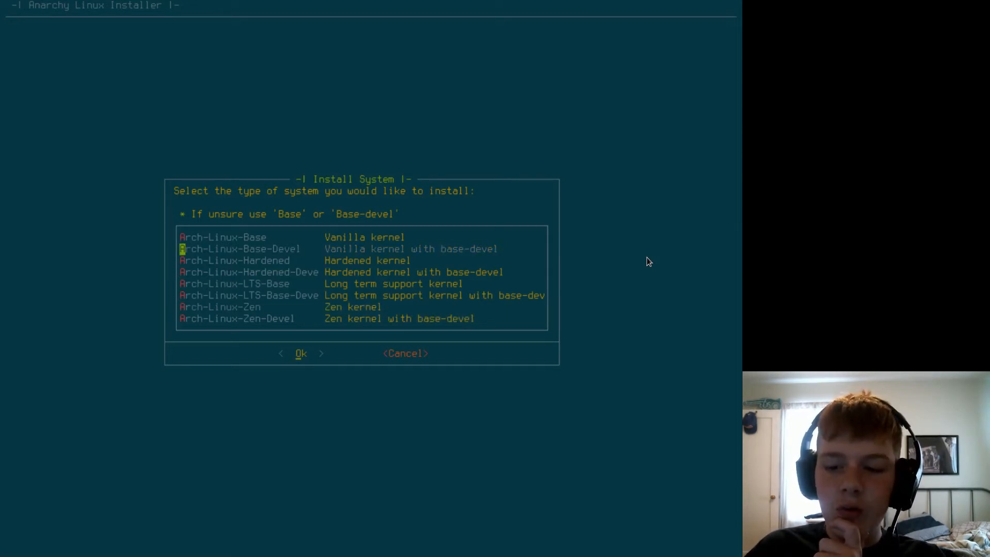
{"action": "key", "text": "Return"}
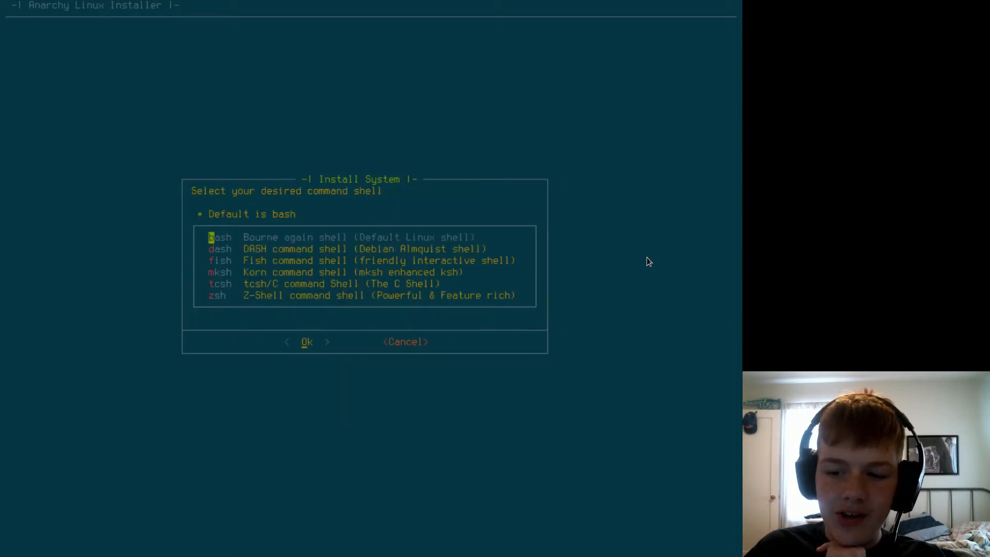
Choose bash as the command shell for the installed system.
{"action": "key", "text": "Down"}
{"action": "key", "text": "Down"}
{"action": "key", "text": "Up"}
{"action": "key", "text": "Up"}
{"action": "key", "text": "Down"}
{"action": "key", "text": "Up"}
{"action": "key", "text": "f"}
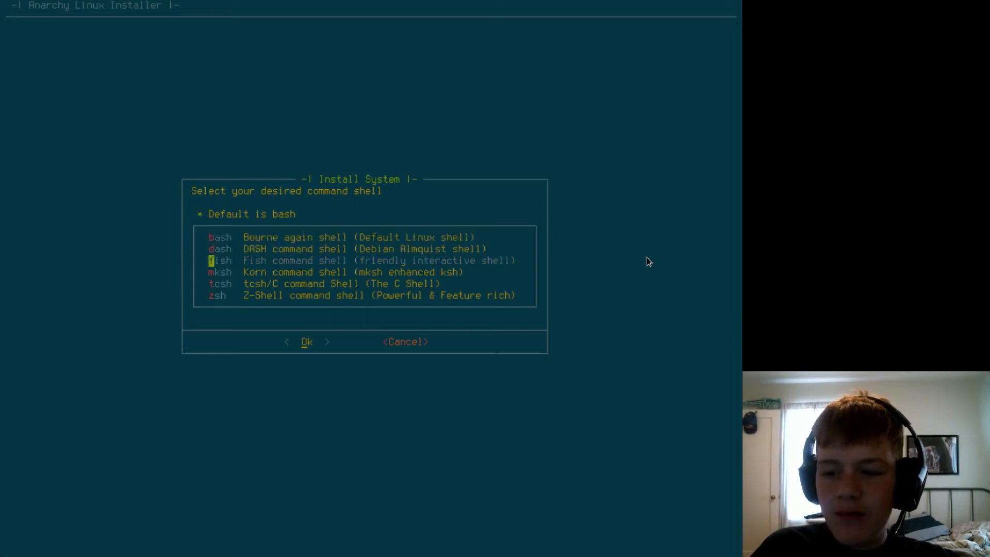
{"action": "key", "text": "Up"}
{"action": "key", "text": "Up"}
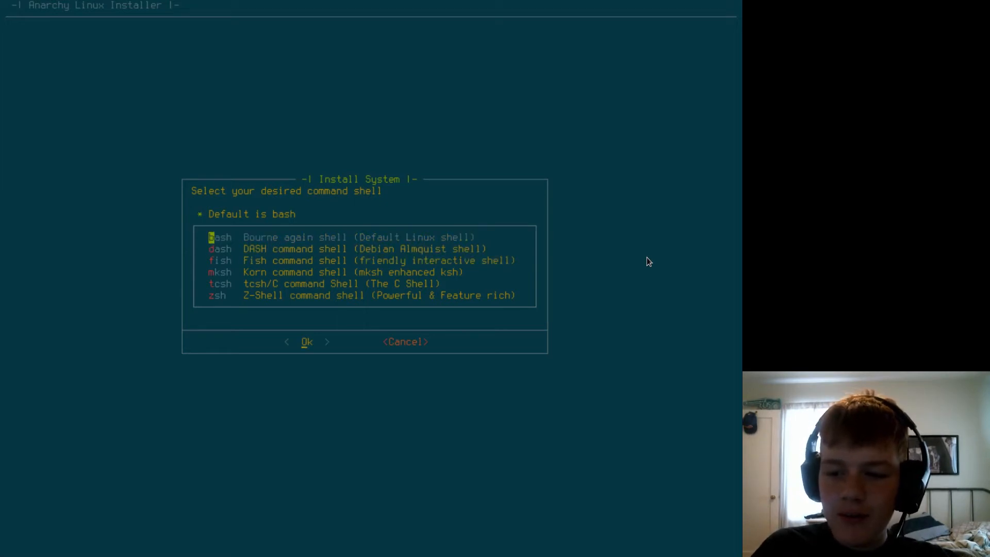
{"action": "key", "text": "Return"}
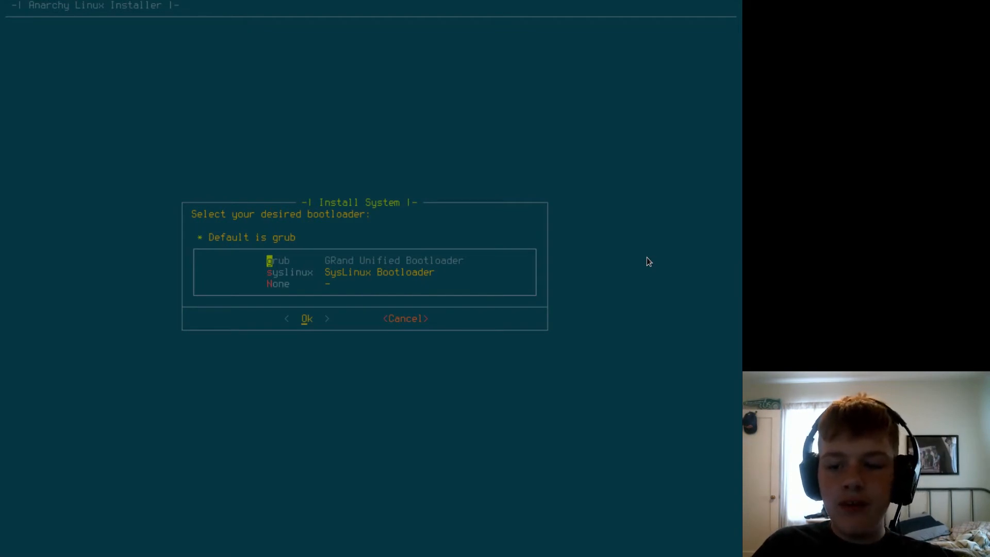
Choose grub as the bootloader and networkmanager as the network utility.
{"action": "key", "text": "Return"}
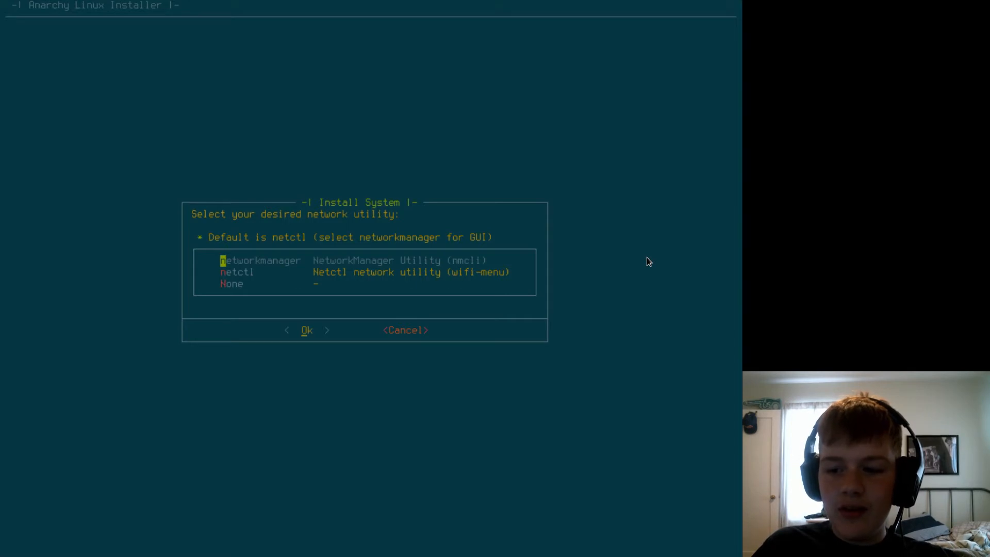
{"action": "key", "text": "Return"}
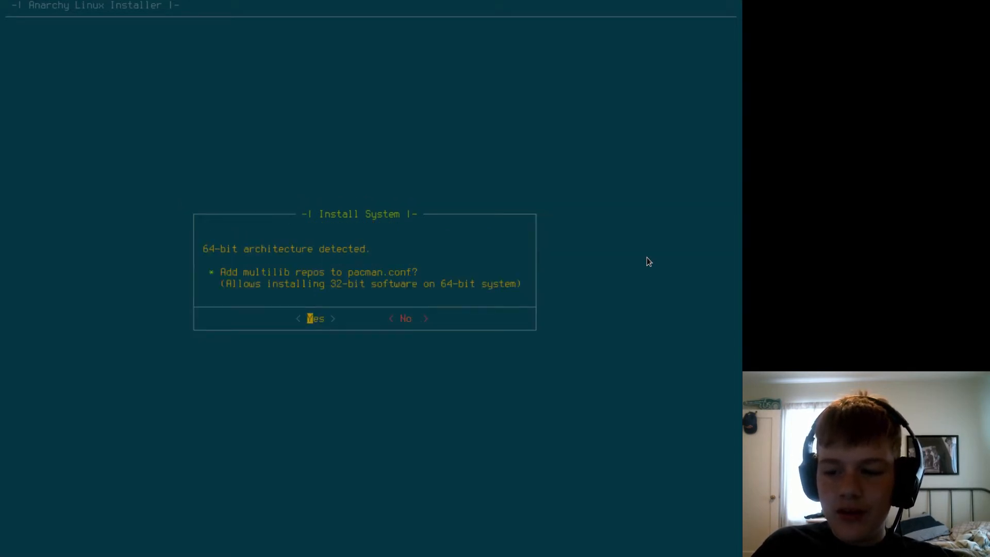
Add the multilib repos to pacman.conf and enable DHCP at boot.
{"action": "key", "text": "Return"}
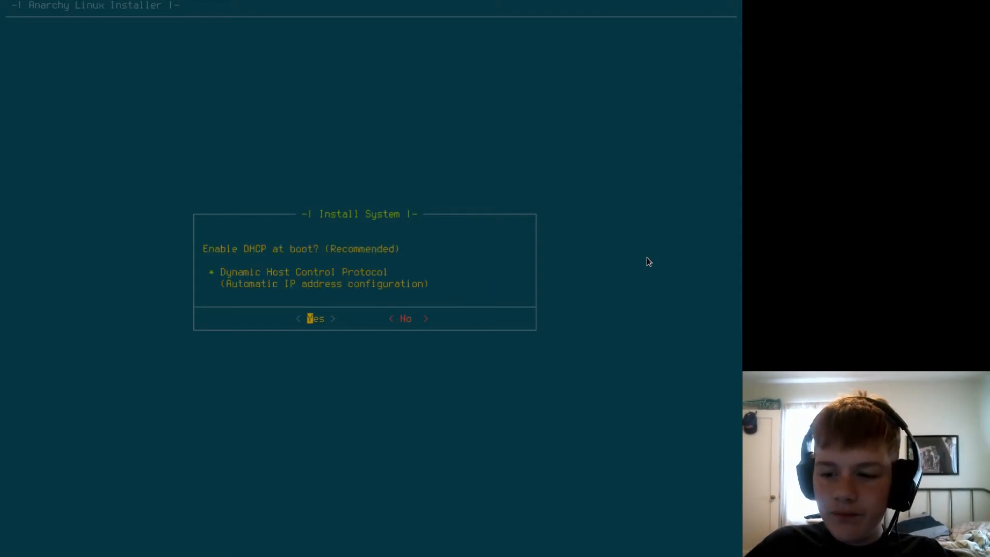
{"action": "key", "text": "Right"}
{"action": "key", "text": "Left"}
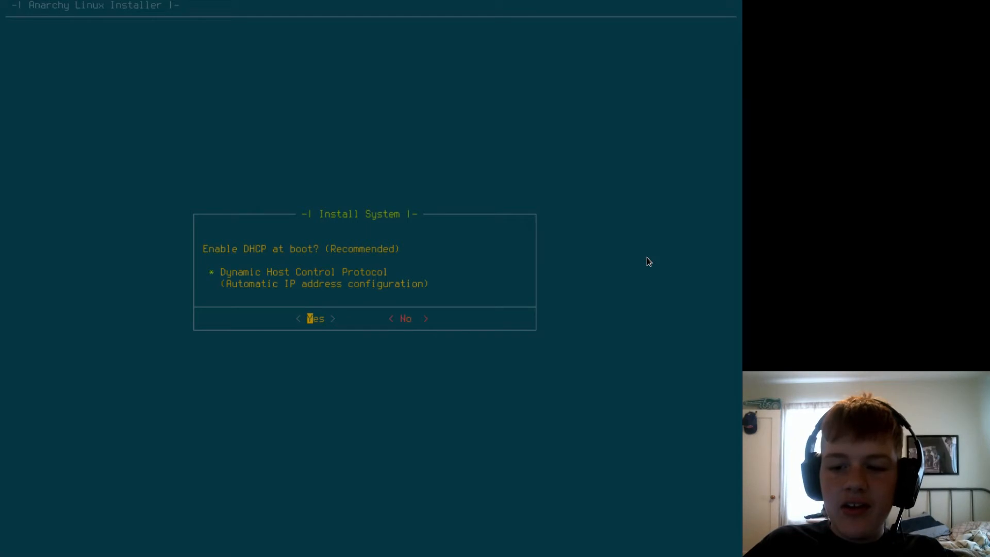
{"action": "key", "text": "Return"}
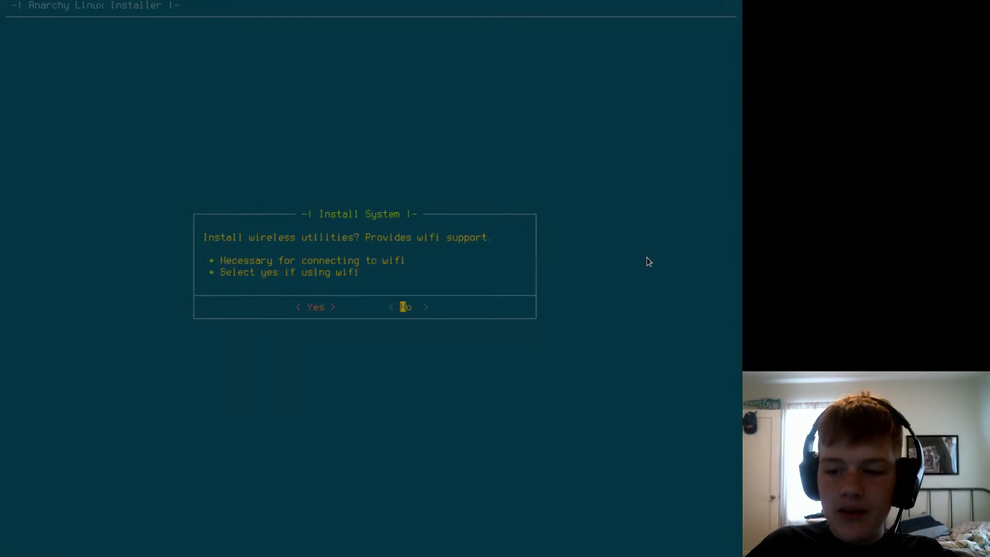
Include the wireless utilities, but decline PPPoE DSL support and os-prober.
{"action": "key", "text": "Left"}
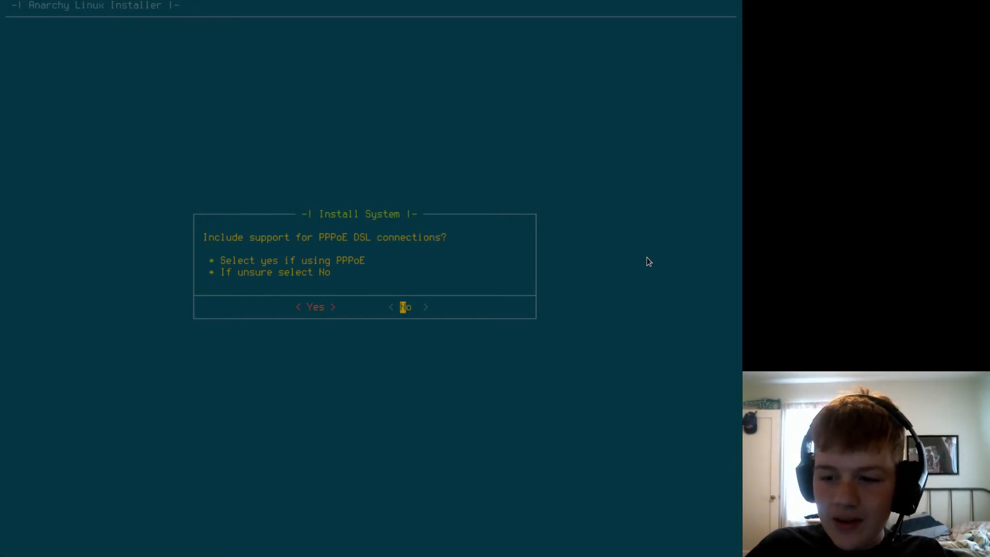
{"action": "key", "text": "Return"}
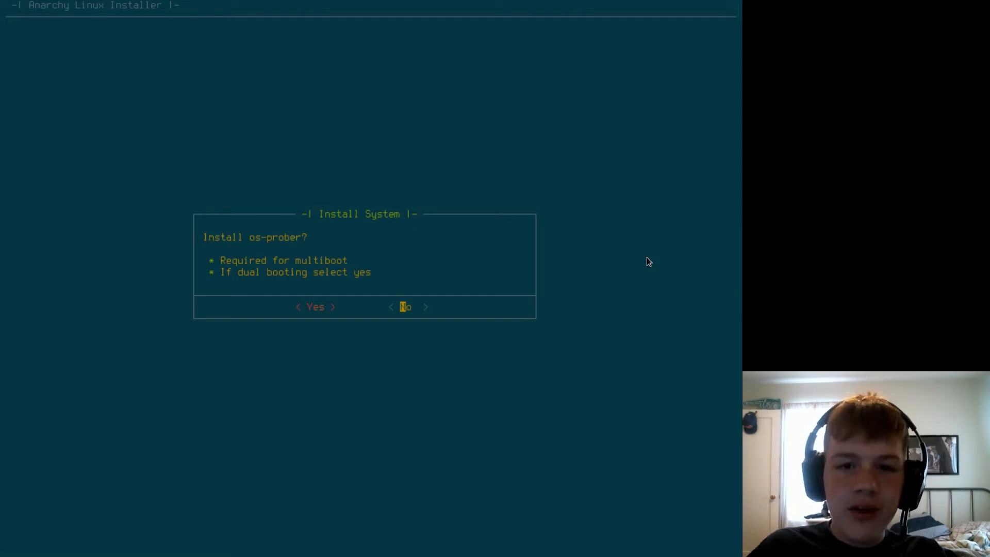
{"action": "key", "text": "Return"}
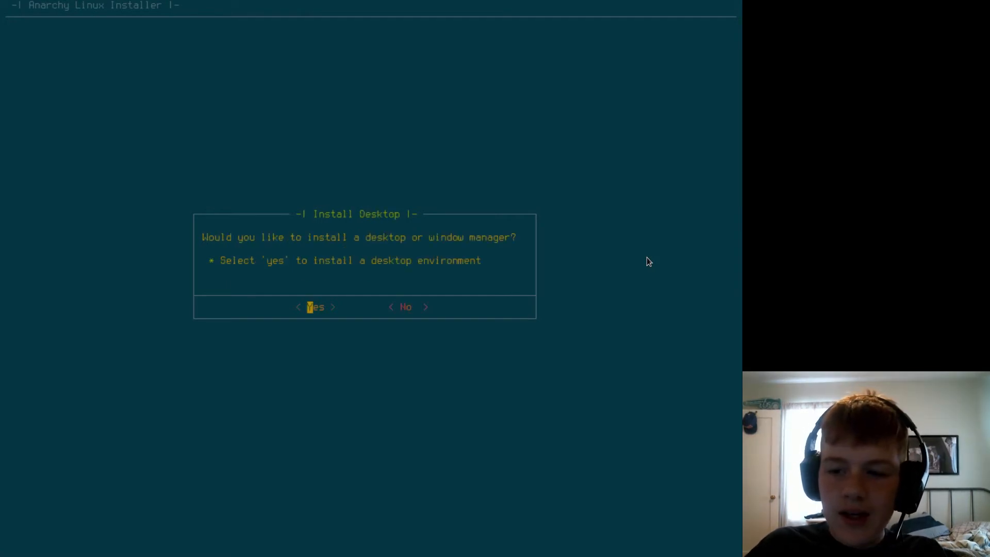
Agree to install a desktop or window manager and go through the environment categories.
{"action": "key", "text": "Return"}
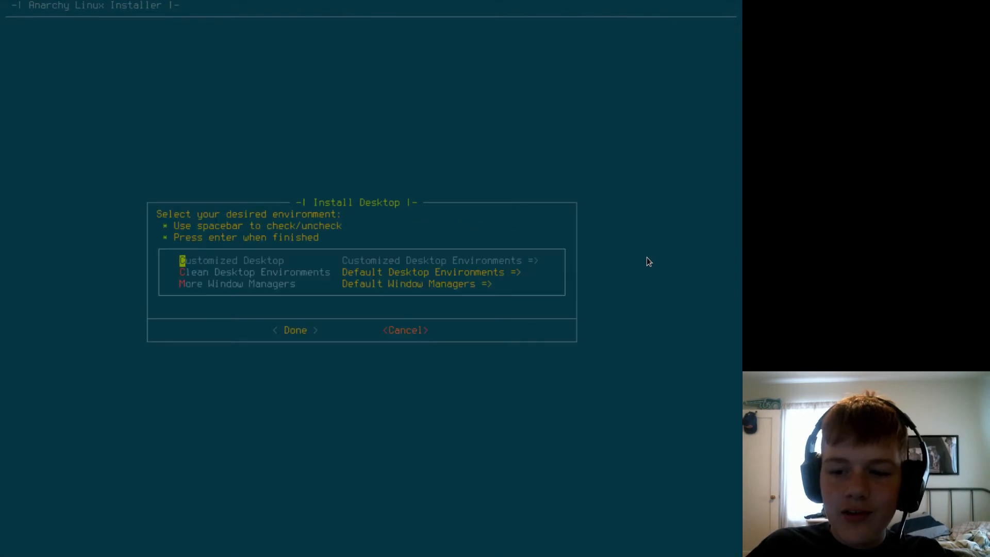
{"action": "key", "text": "Down"}
{"action": "key", "text": "Up"}
{"action": "key", "text": "Down"}
{"action": "key", "text": "Down"}
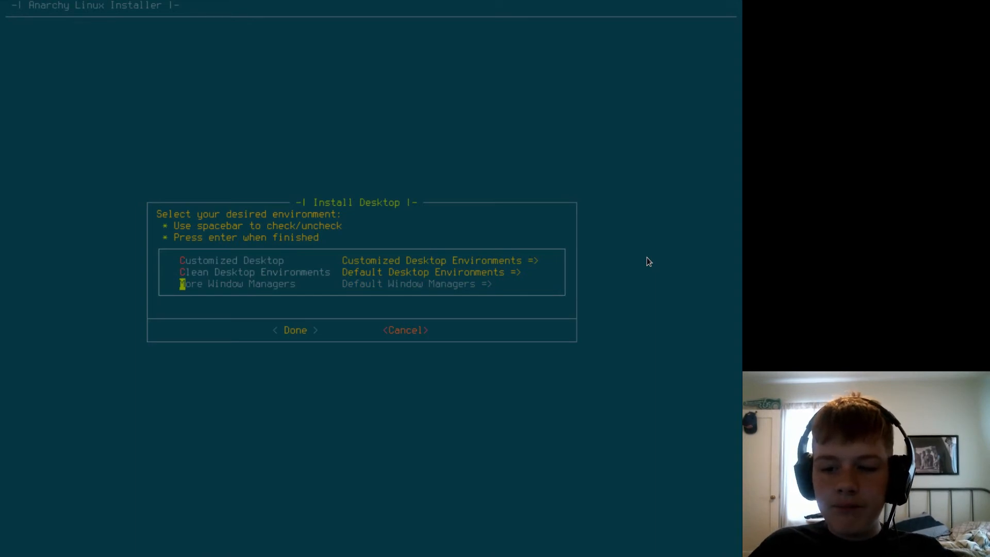
{"action": "key", "text": "Up"}
{"action": "key", "text": "Up"}
{"action": "key", "text": "Down"}
{"action": "key", "text": "Up"}
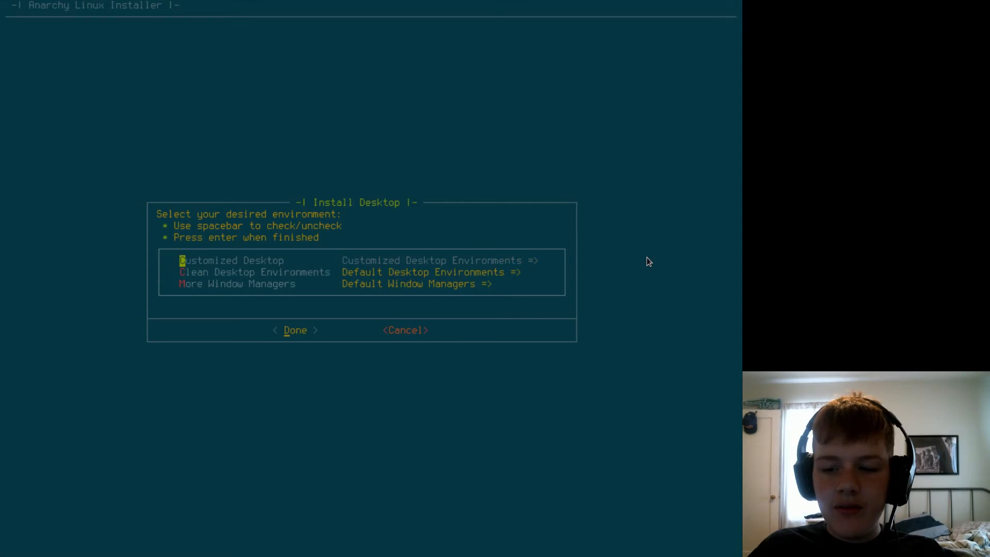
Examine the Anarchy editions offered as customized desktops, and return to the environment categories.
{"action": "key", "text": "Return"}
{"action": "key", "text": "Down"}
{"action": "key", "text": "Up"}
{"action": "key", "text": "Down"}
{"action": "key", "text": "Down"}
{"action": "key", "text": "Down"}
{"action": "key", "text": "Down"}
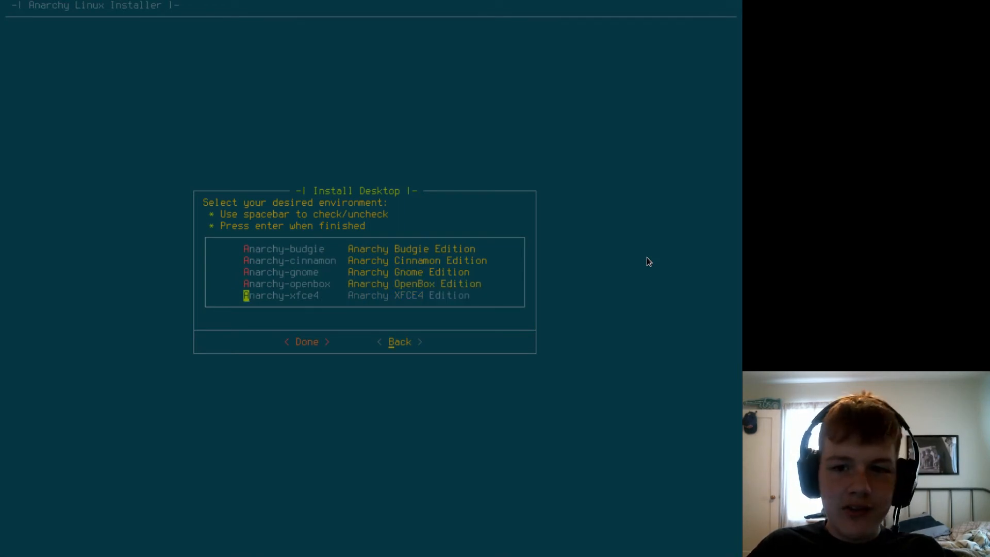
{"action": "key", "text": "Escape"}
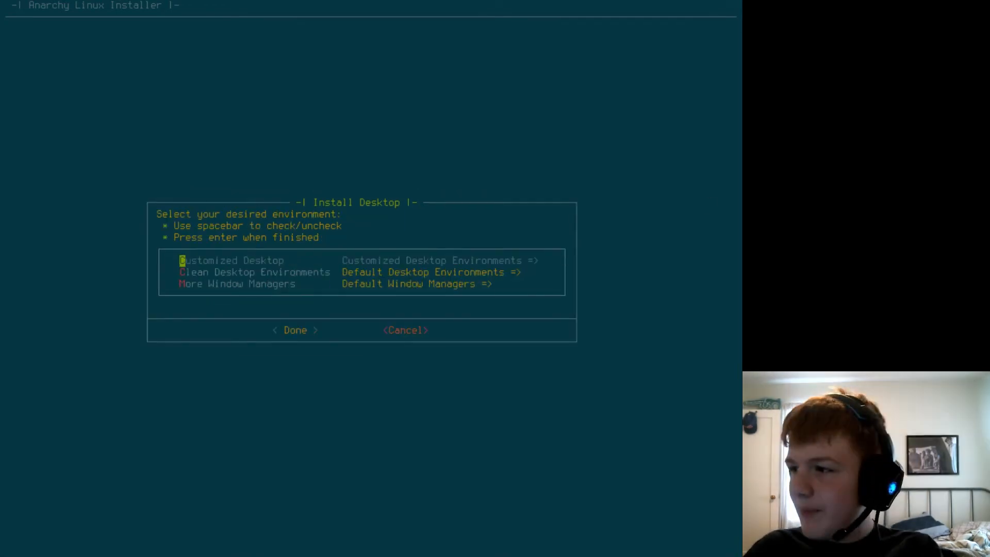
{"action": "left_click", "coordinate": [862, 1]}
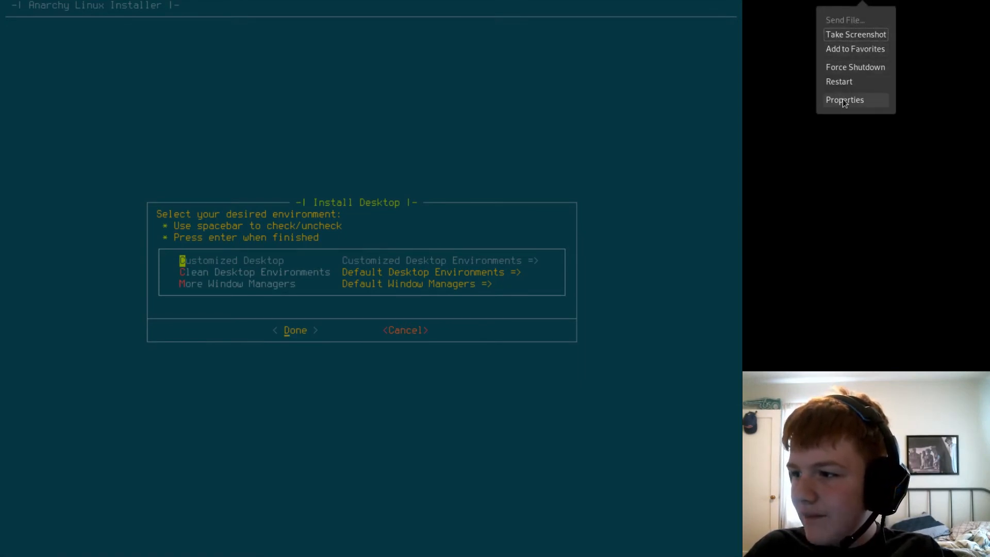
{"action": "left_click", "coordinate": [796, 52]}
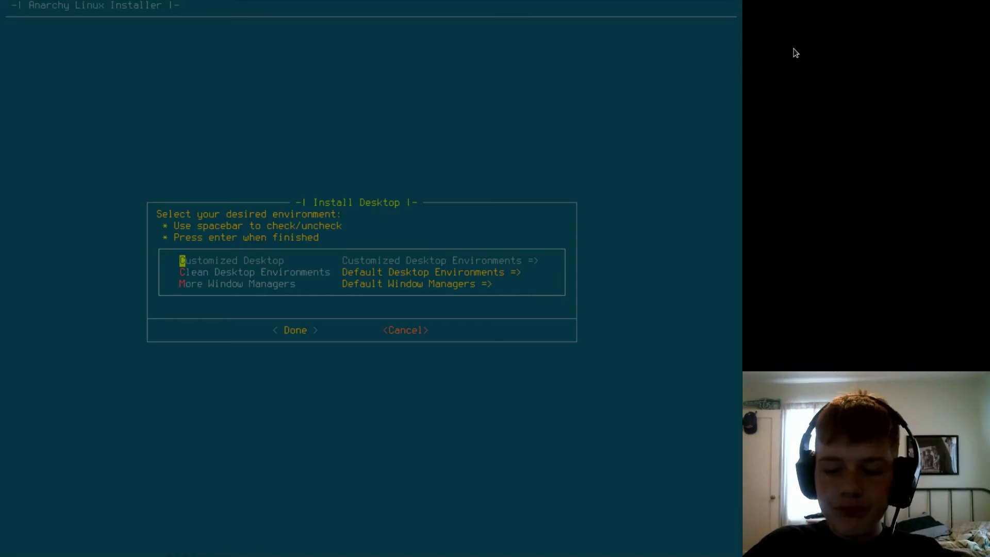
Examine the available clean desktop environments down to xfce4, and return to the environment categories.
{"action": "key", "text": "Down"}
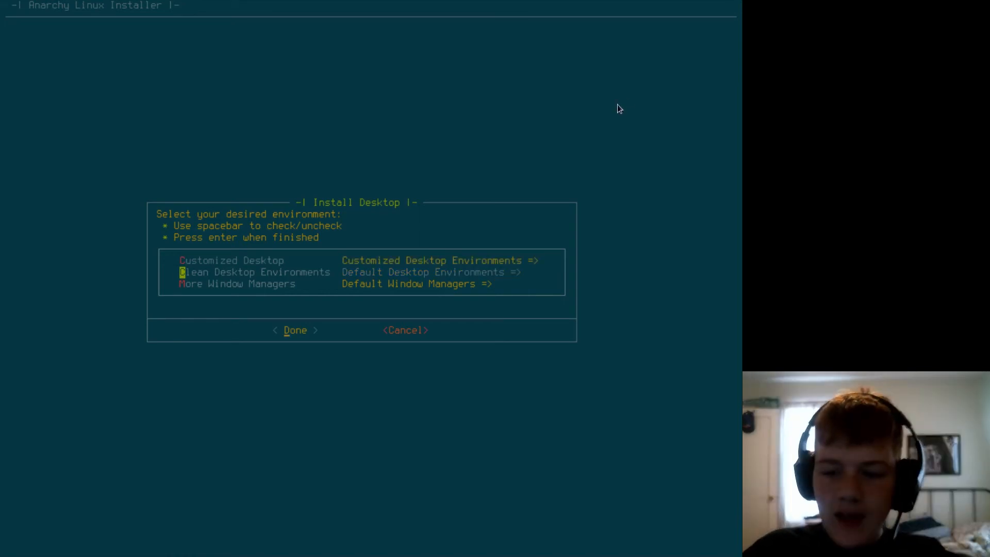
{"action": "key", "text": "Return"}
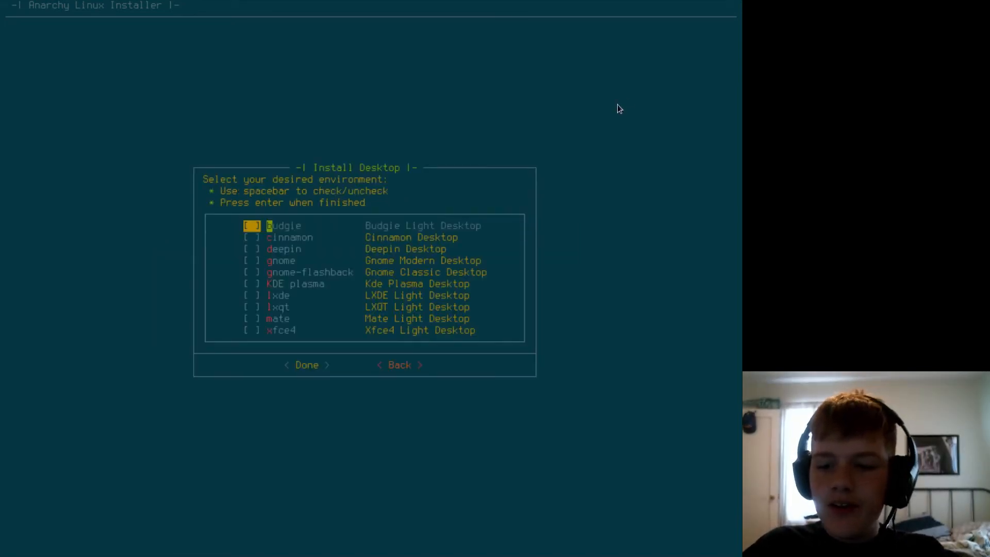
{"action": "key", "text": "Down"}
{"action": "key", "text": "Down"}
{"action": "key", "text": "Down"}
{"action": "key", "text": "Down"}
{"action": "key", "text": "Down"}
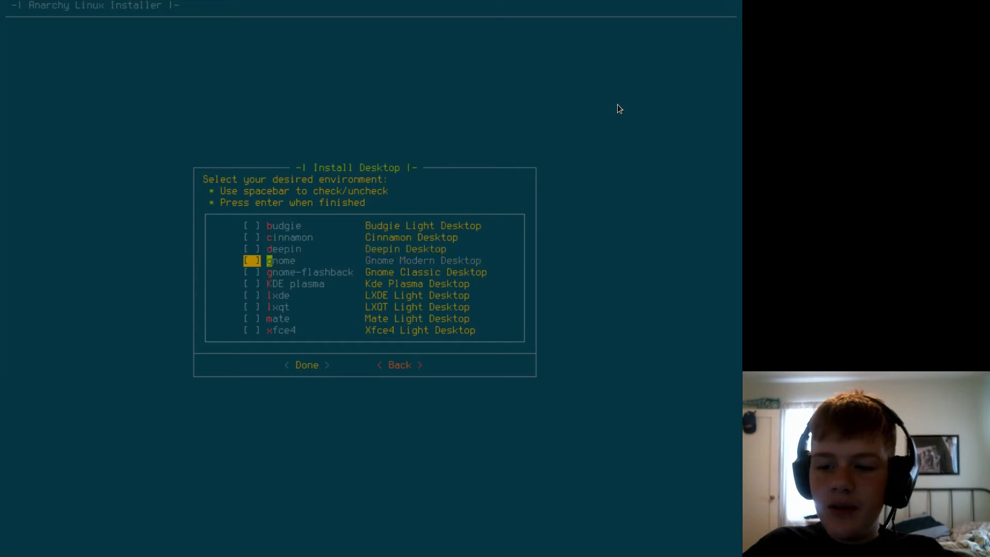
{"action": "key", "text": "Down"}
{"action": "key", "text": "Down"}
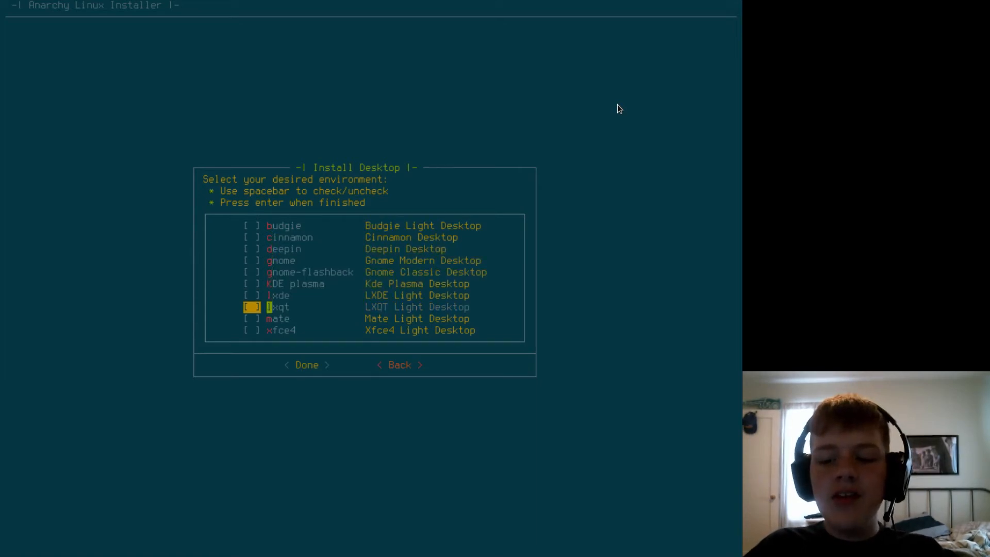
{"action": "key", "text": "Down"}
Examine the additional window managers from awesome to xmonad without choosing any of them.
{"action": "key", "text": "Down"}
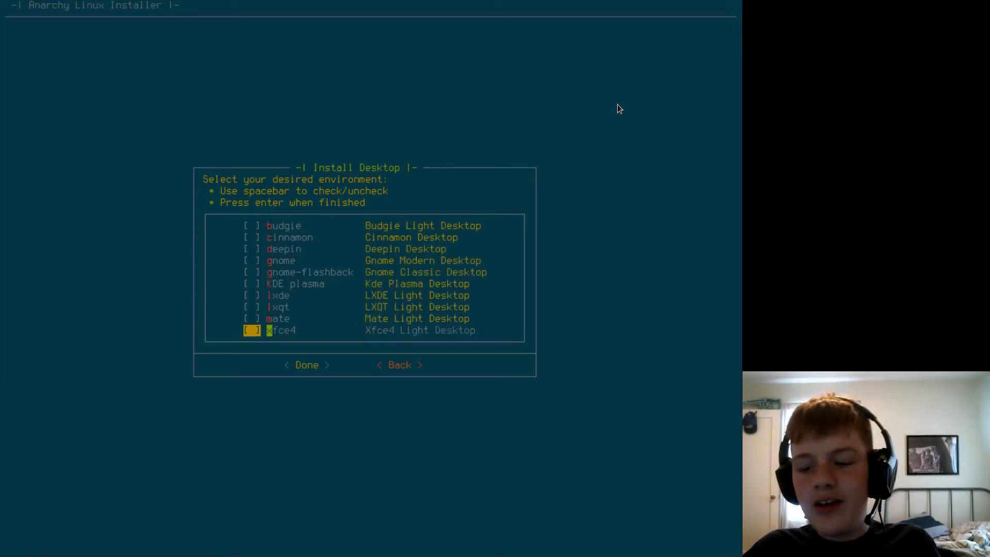
{"action": "key", "text": "Right"}
{"action": "key", "text": "Return"}
{"action": "key", "text": "Down"}
{"action": "key", "text": "Down"}
{"action": "key", "text": "Return"}
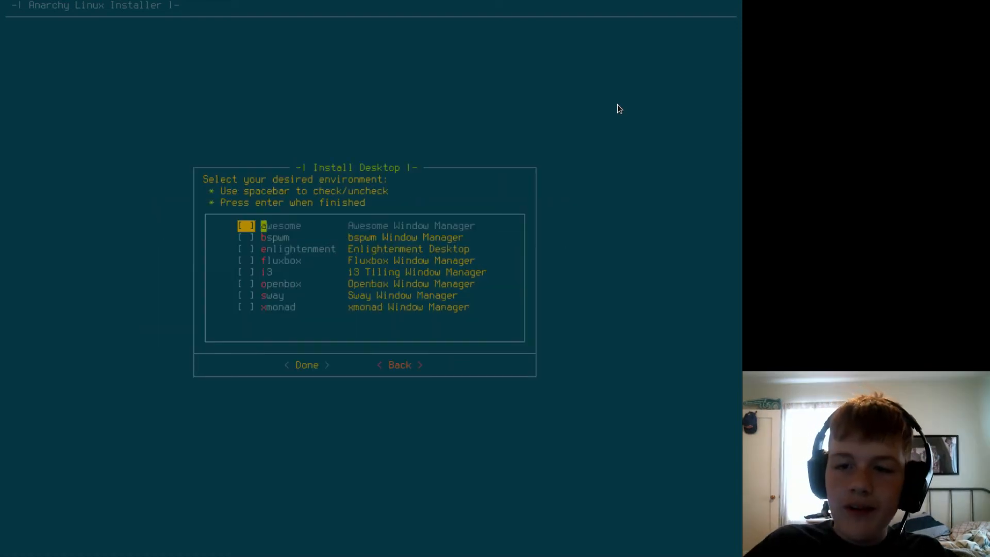
{"action": "key", "text": "Down"}
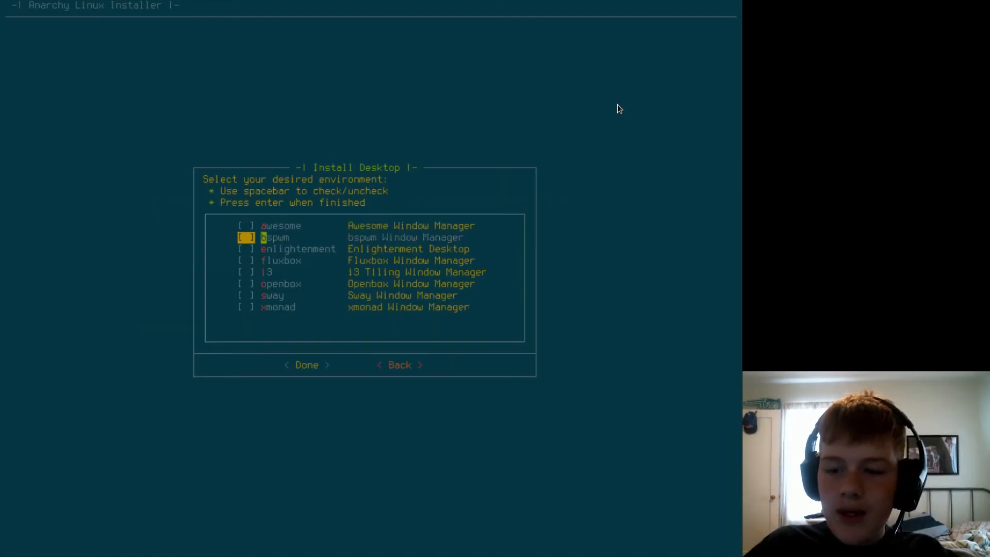
{"action": "key", "text": "Down"}
{"action": "key", "text": "Down"}
{"action": "key", "text": "Down"}
{"action": "key", "text": "Down"}
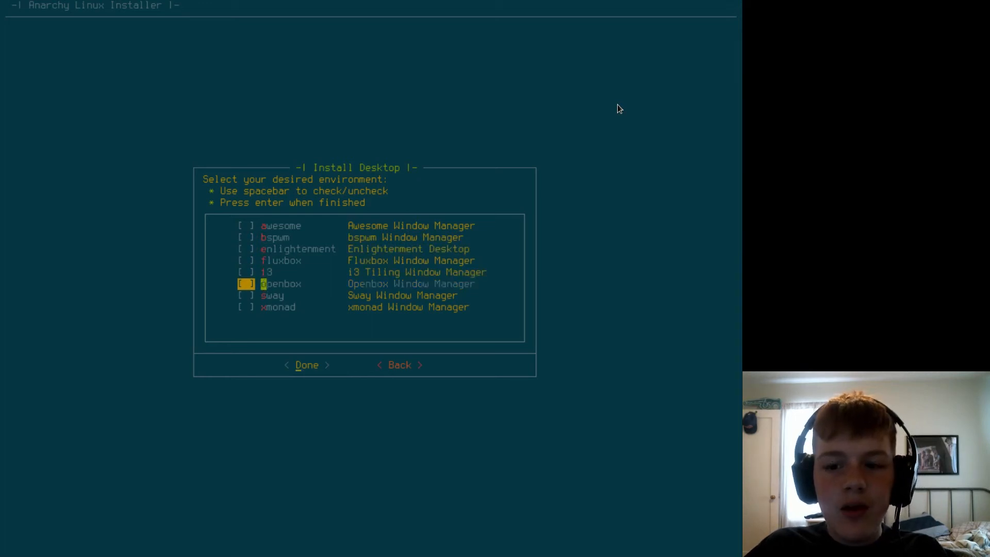
{"action": "key", "text": "Down"}
Choose xfce4 from the clean desktop environments and confirm the desktop selection.
{"action": "key", "text": "Down"}
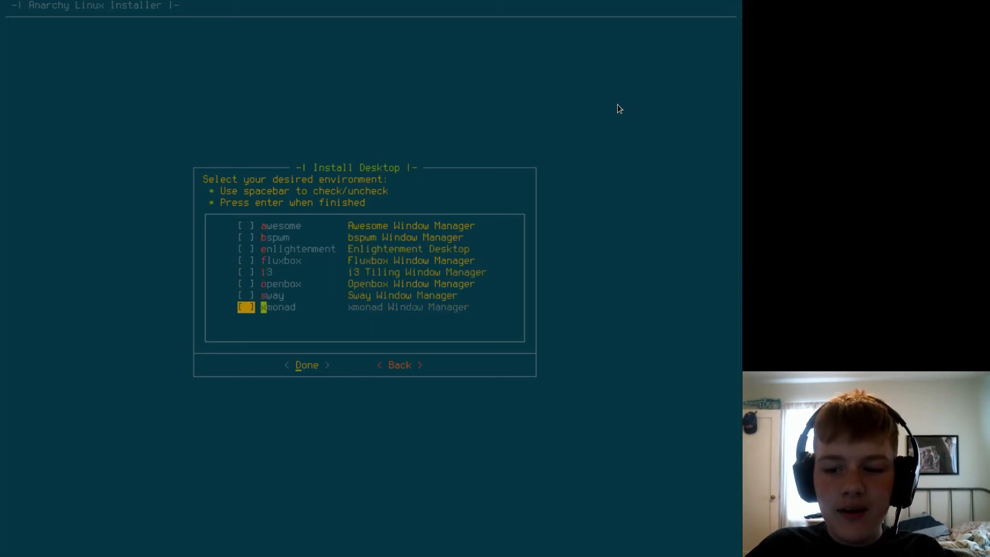
{"action": "key", "text": "Return"}
{"action": "key", "text": "Down"}
{"action": "key", "text": "Return"}
{"action": "key", "text": "Down"}
{"action": "key", "text": "Down"}
{"action": "key", "text": "Down"}
{"action": "key", "text": "Down"}
{"action": "key", "text": "Down"}
{"action": "key", "text": "Down"}
{"action": "key", "text": "Down"}
{"action": "key", "text": "Down"}
{"action": "key", "text": "Down"}
{"action": "key", "text": "Return"}
{"action": "key", "text": "Down"}
{"action": "key", "text": "Return"}
{"action": "key", "text": "Down"}
{"action": "key", "text": "Down"}
{"action": "key", "text": "Down"}
{"action": "key", "text": "Down"}
{"action": "key", "text": "Down"}
{"action": "key", "text": "Down"}
{"action": "key", "text": "Down"}
{"action": "key", "text": "Down"}
{"action": "key", "text": "Down"}
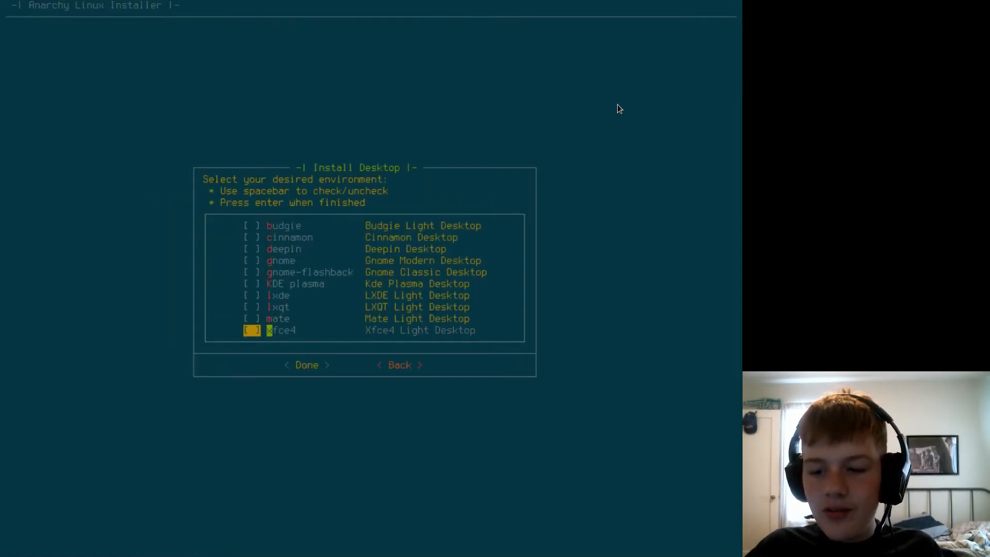
{"action": "key", "text": "space"}
{"action": "key", "text": "Up"}
{"action": "key", "text": "Up"}
{"action": "key", "text": "Up"}
{"action": "key", "text": "Up"}
{"action": "key", "text": "Down"}
{"action": "key", "text": "Down"}
{"action": "key", "text": "Down"}
{"action": "key", "text": "space"}
{"action": "key", "text": "Down"}
{"action": "key", "text": "Return"}
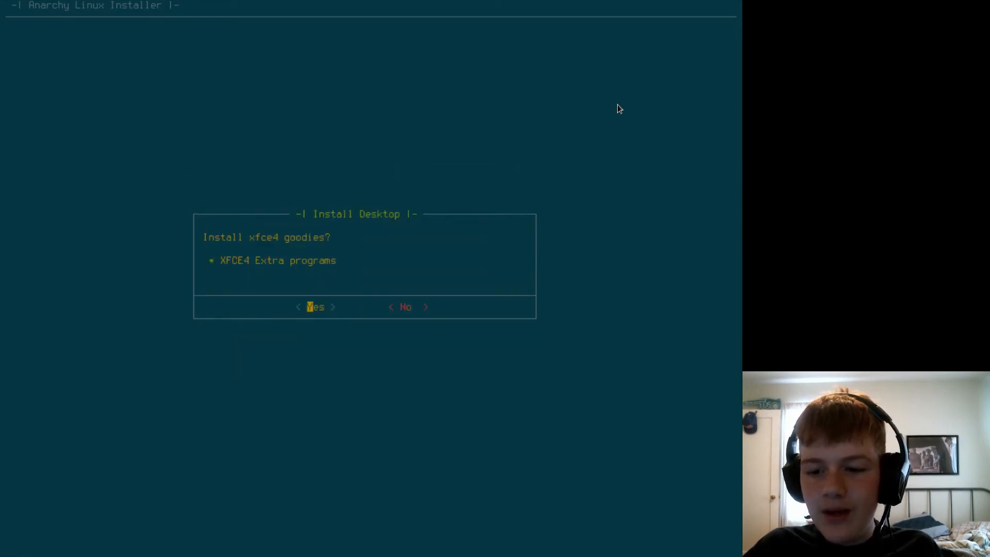
Include the xfce4 goodies and accept the default drivers for the virtual machine guest.
{"action": "key", "text": "Return"}
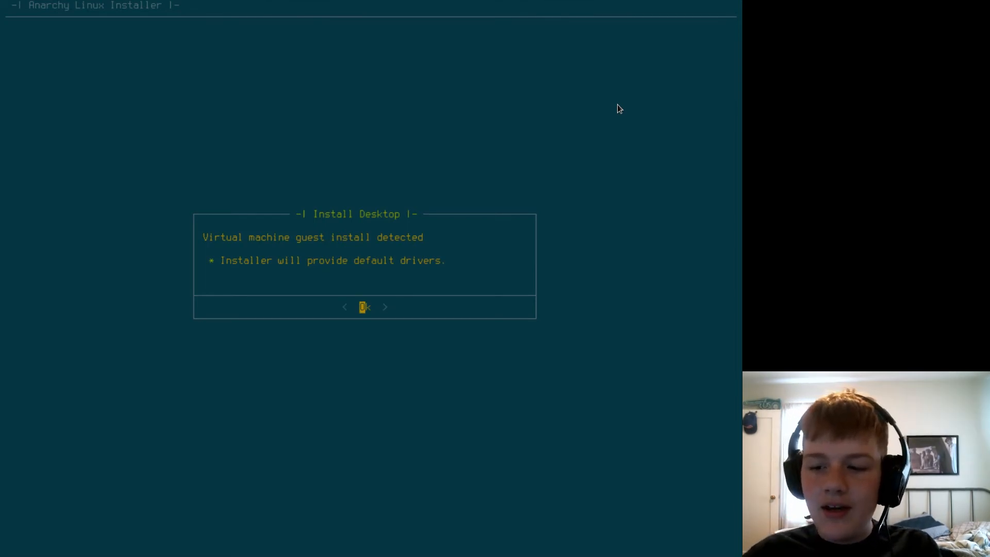
{"action": "key", "text": "Return"}
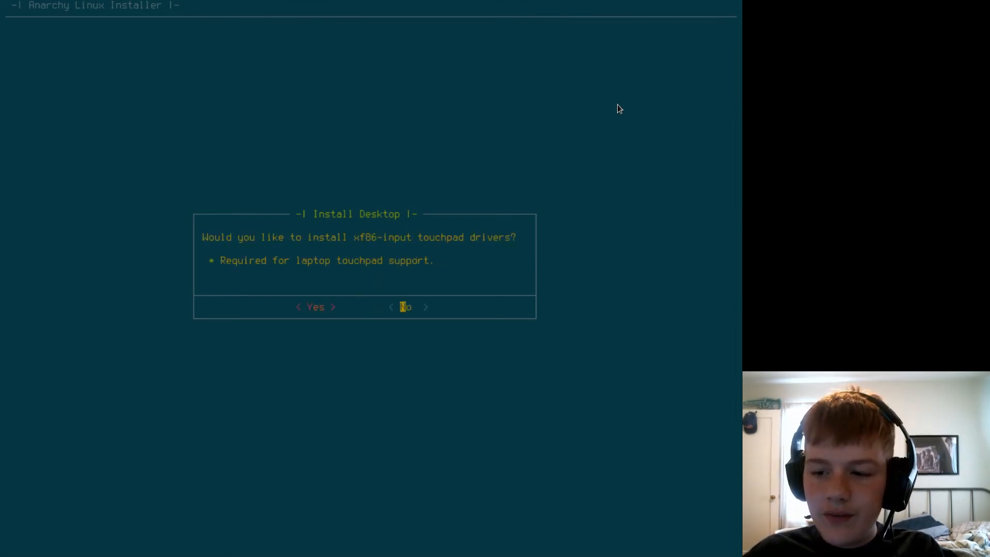
Decline the xf86-input touchpad drivers and choose lightdm as the display manager.
{"action": "key", "text": "Return"}
{"action": "key", "text": "Return"}
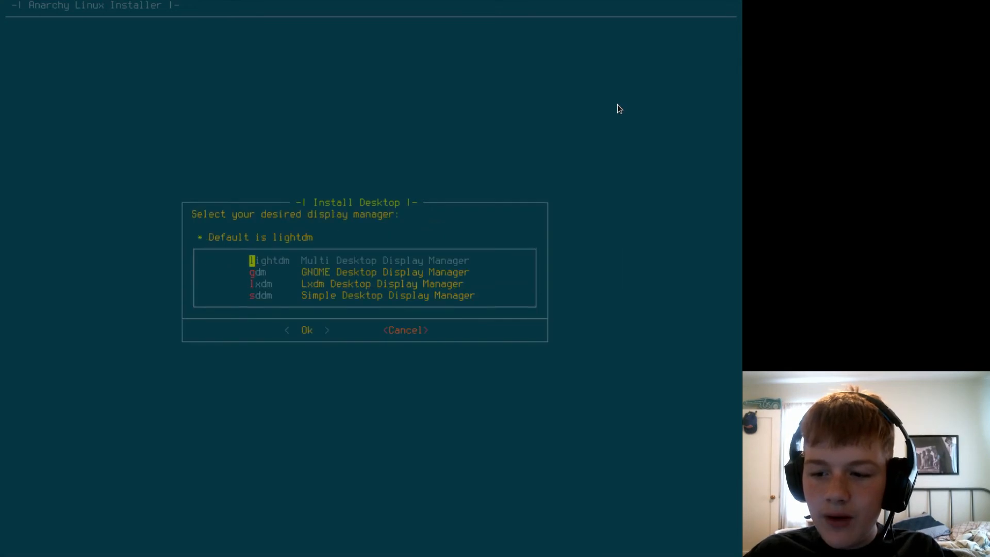
{"action": "key", "text": "Return"}
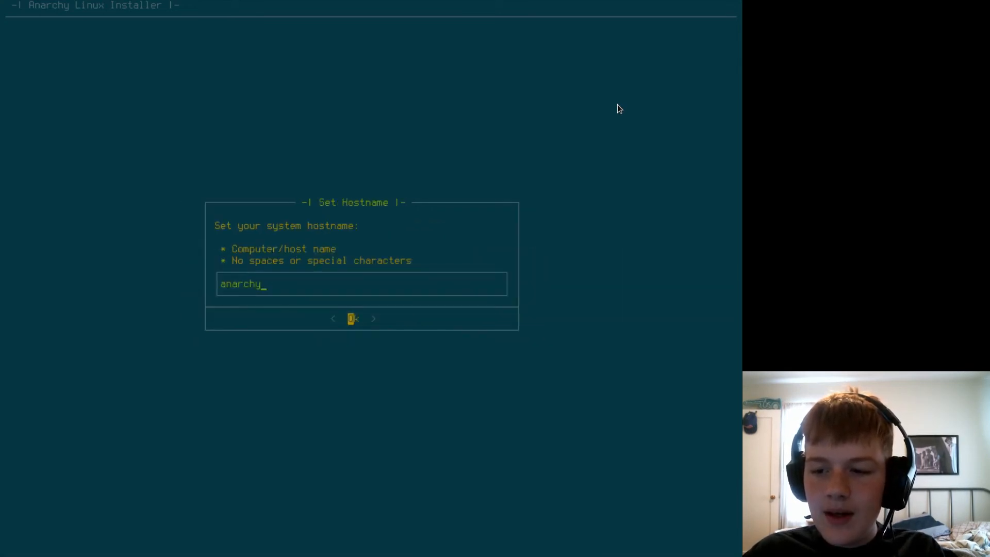
Accept anarchy as the system hostname, and enter and repeat the root password.
{"action": "key", "text": "Return"}
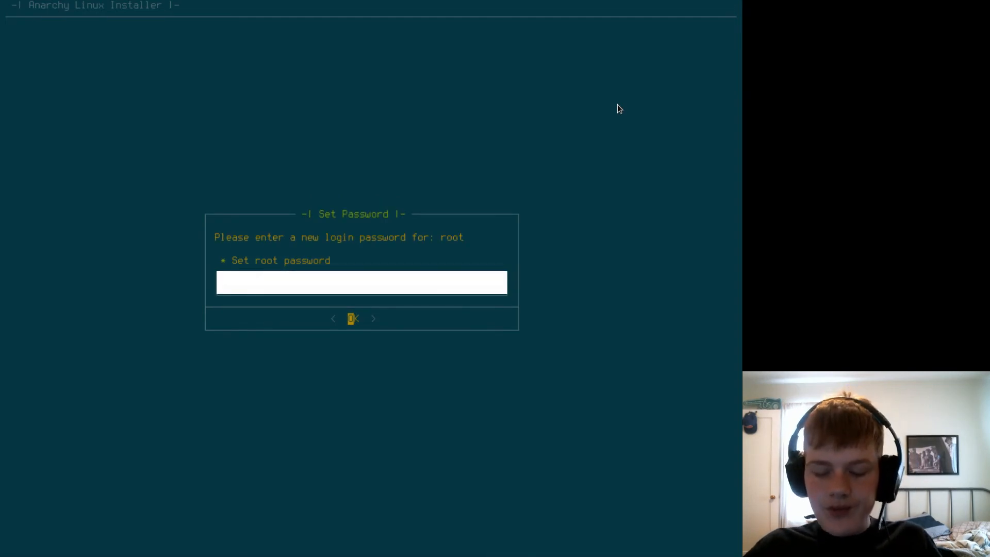
{"action": "key", "text": "Return"}
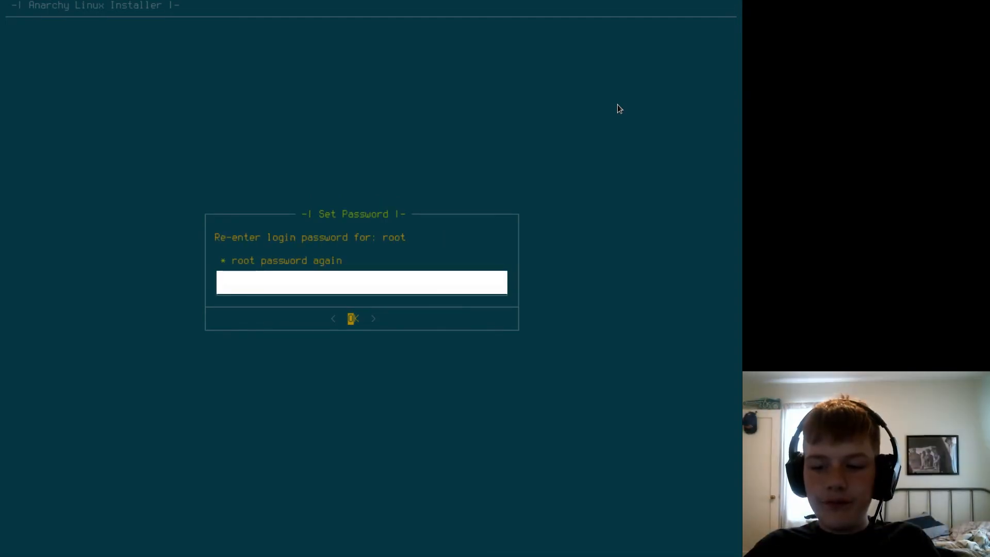
{"action": "key", "text": "Return"}
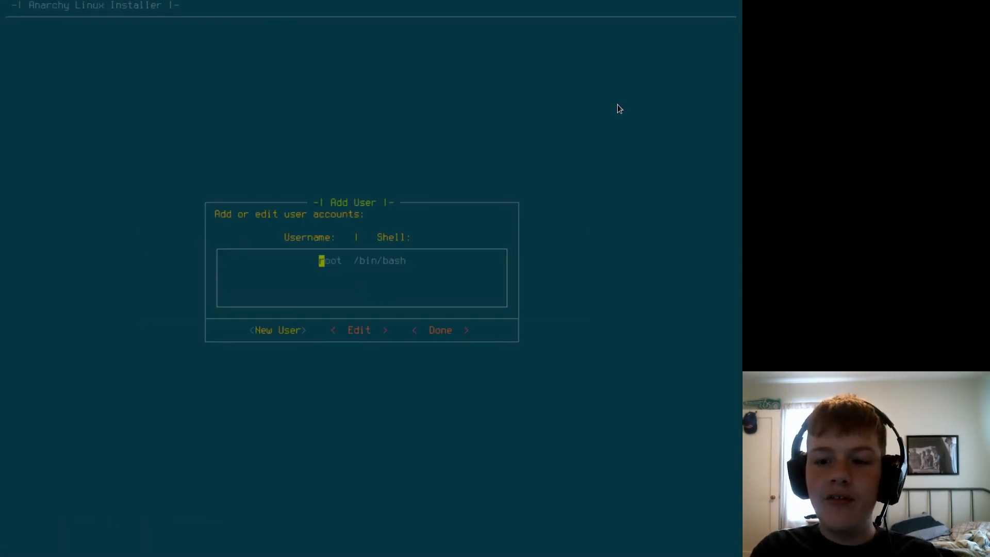
Create a new user account, entering its username and full name.
{"action": "key", "text": "Return"}
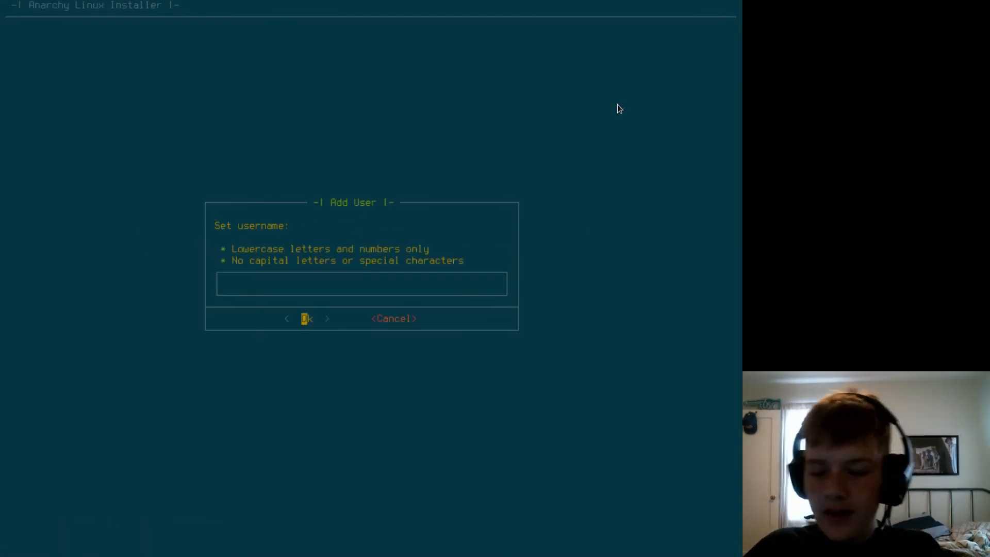
{"action": "type", "text": "pizzaboiyngo"}
{"action": "key", "text": "Return"}
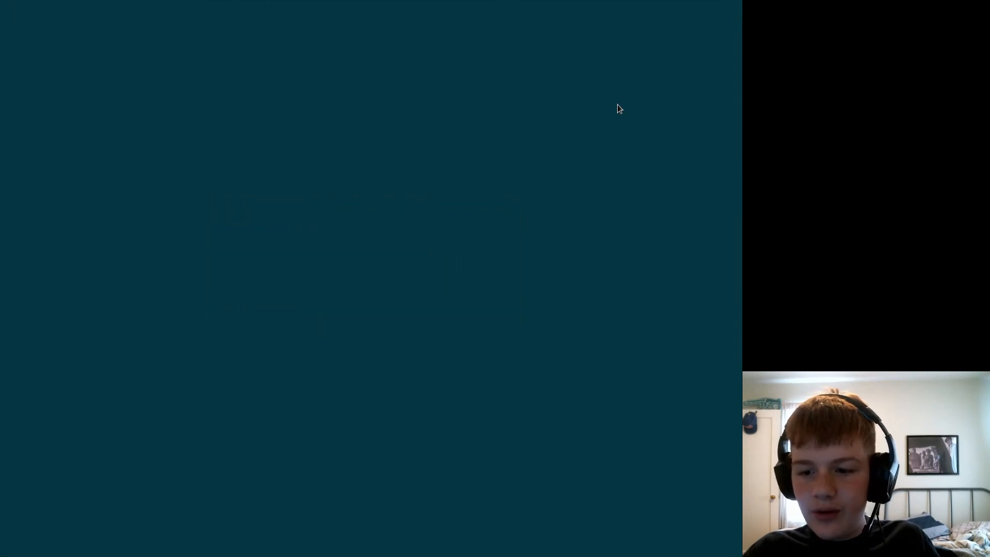
{"action": "type", "text": "PizzaLovingNer"}
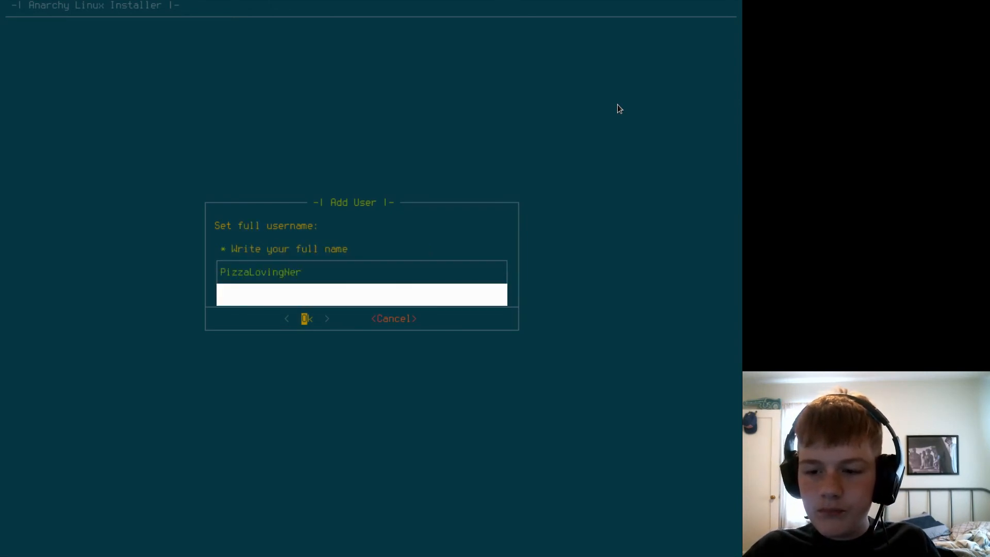
{"action": "key", "text": "Return"}
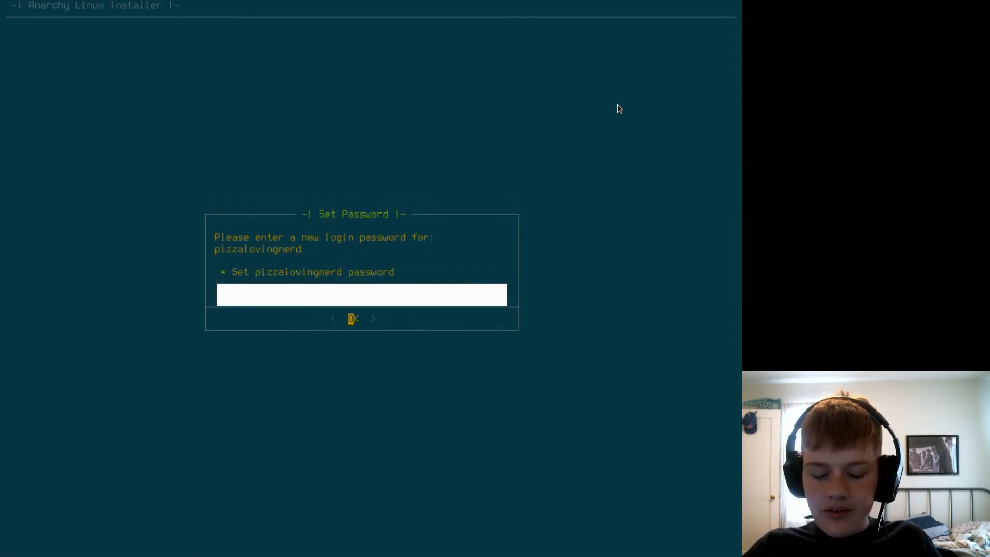
Enter and repeat the new account's password, enable sudo privilege for it, and finish adding users.
{"action": "key", "text": "Return"}
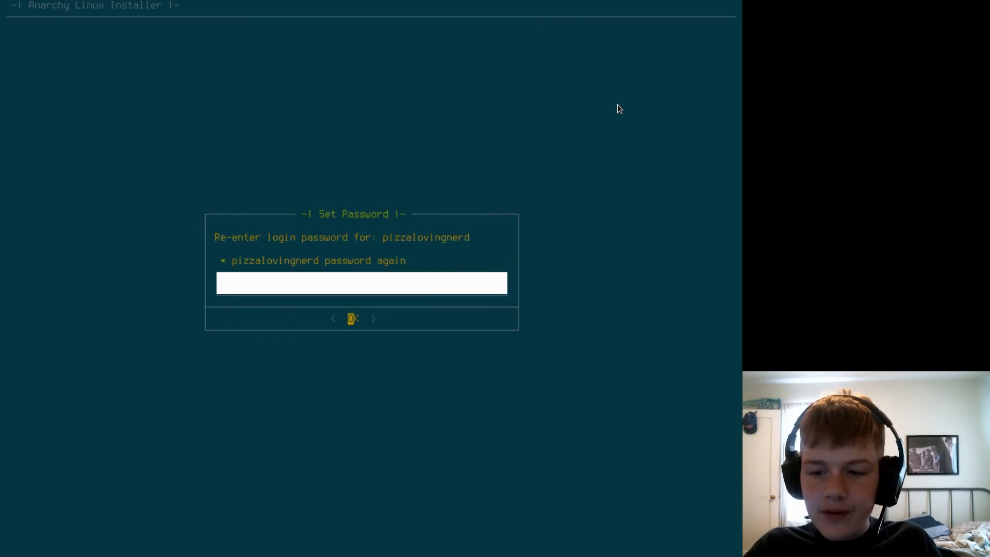
{"action": "key", "text": "Return"}
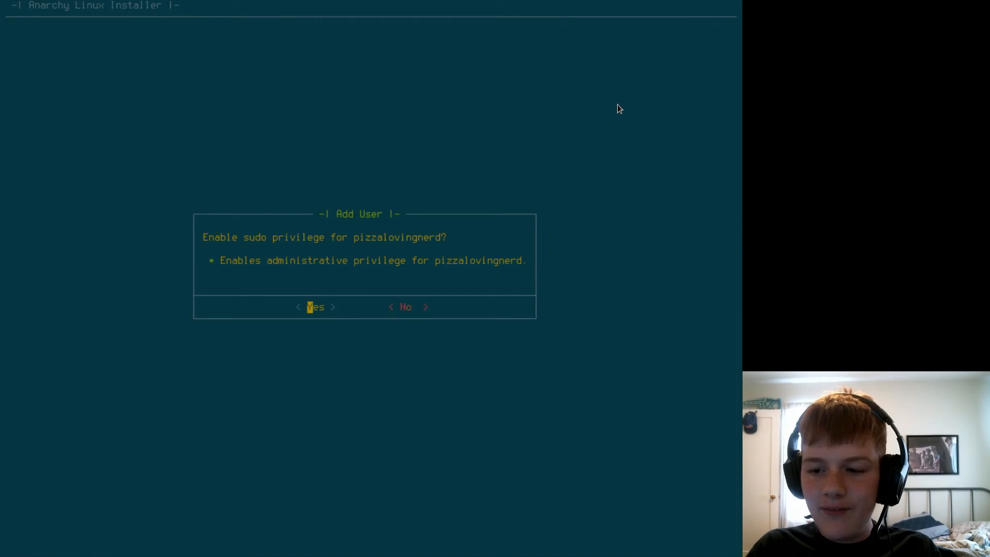
{"action": "key", "text": "Return"}
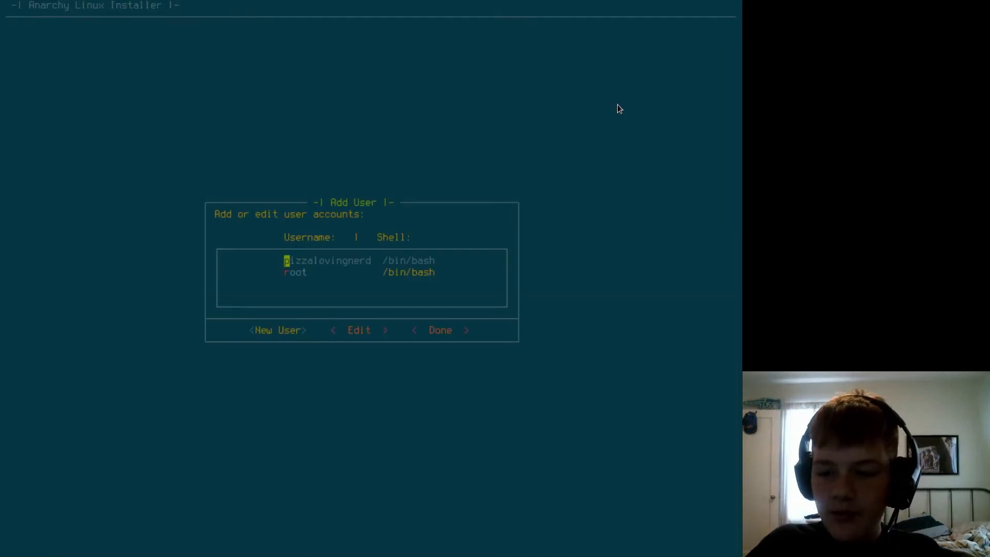
{"action": "key", "text": "Right"}
{"action": "key", "text": "Right"}
{"action": "key", "text": "Return"}
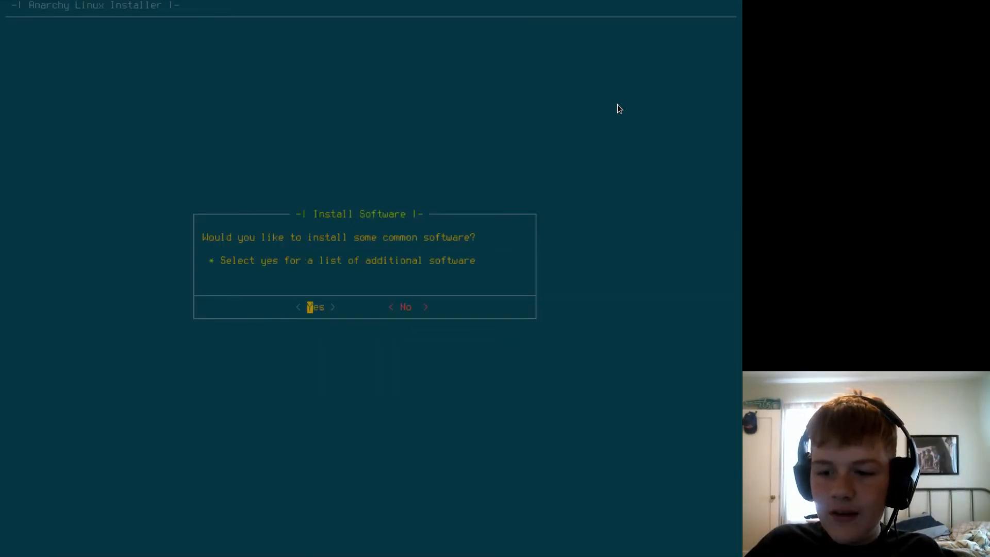
Agree to install common software and look through the audio packages without choosing any.
{"action": "key", "text": "Return"}
{"action": "key", "text": "Return"}
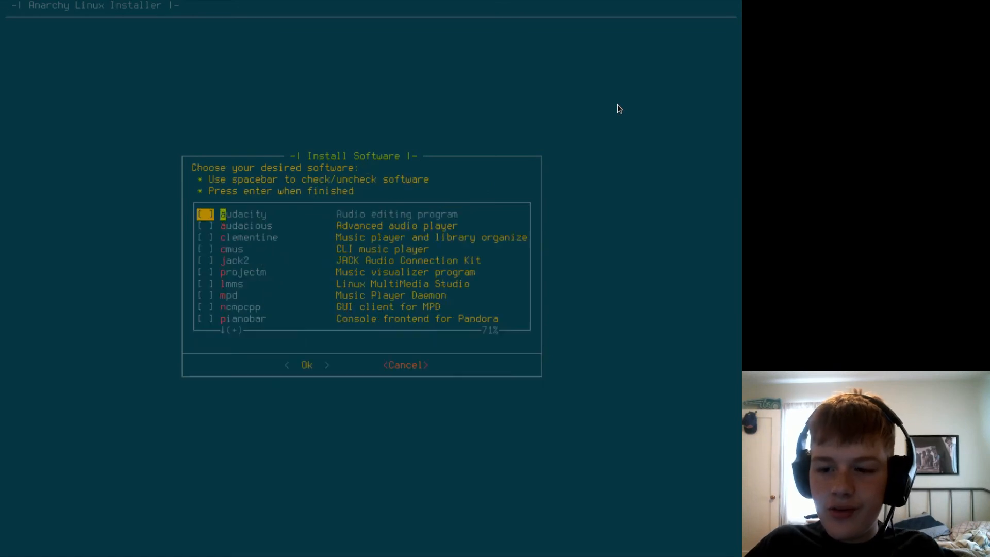
{"action": "key", "text": "Down"}
{"action": "key", "text": "Up"}
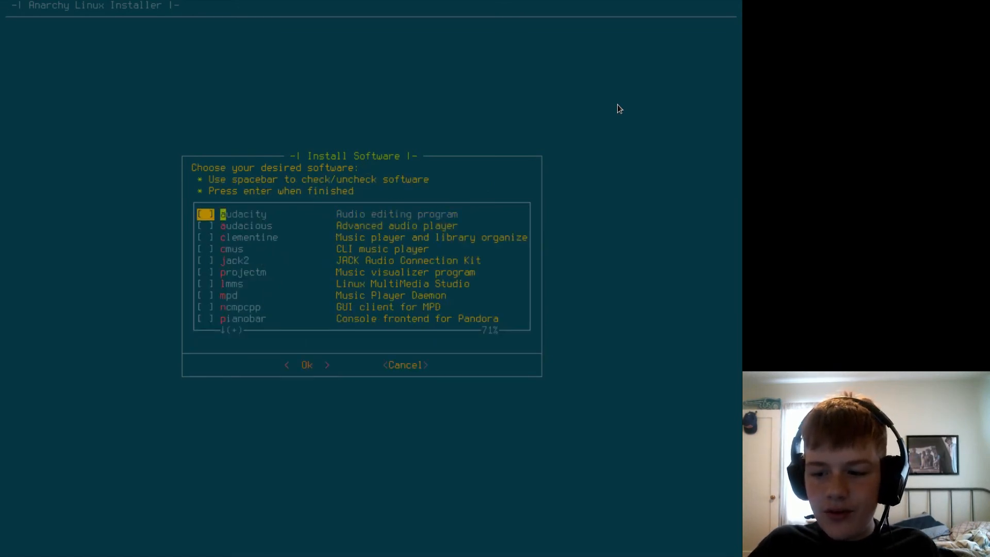
{"action": "key", "text": "Return"}
{"action": "key", "text": "Down"}
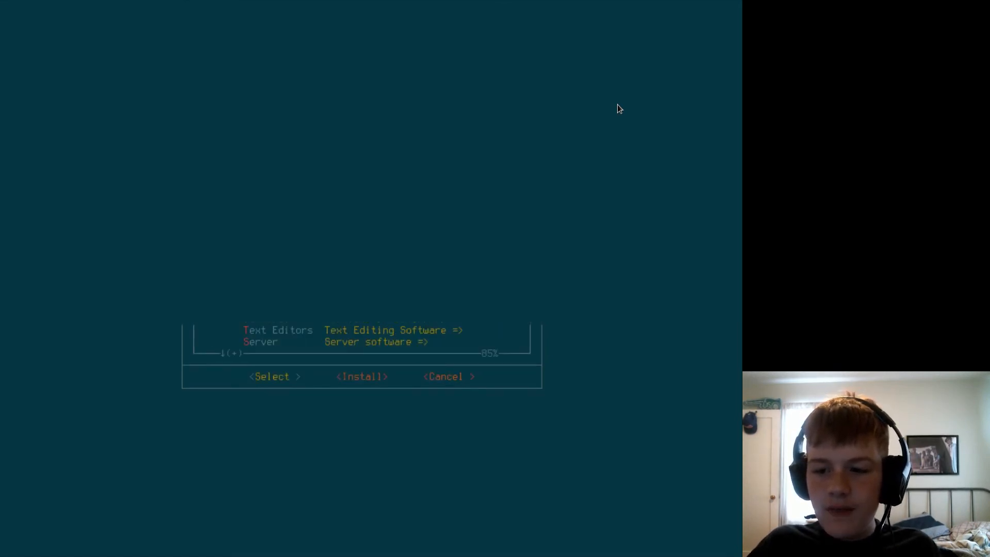
{"action": "key", "text": "Return"}
{"action": "key", "text": "Tab"}
{"action": "key", "text": "Return"}
{"action": "key", "text": "Down"}
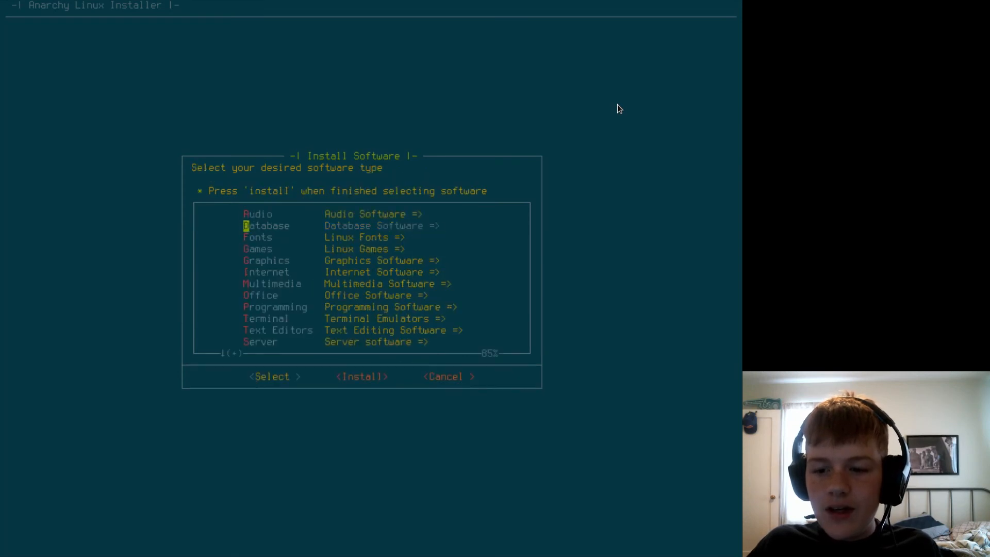
Include noto-fonts-cjk from the fonts software category.
{"action": "key", "text": "Down"}
{"action": "key", "text": "Return"}
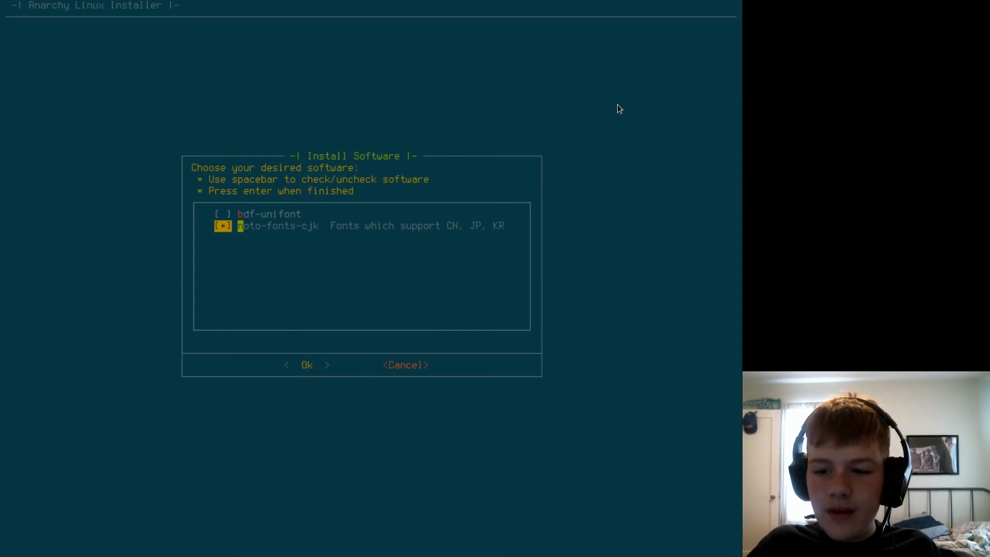
{"action": "key", "text": "Return"}
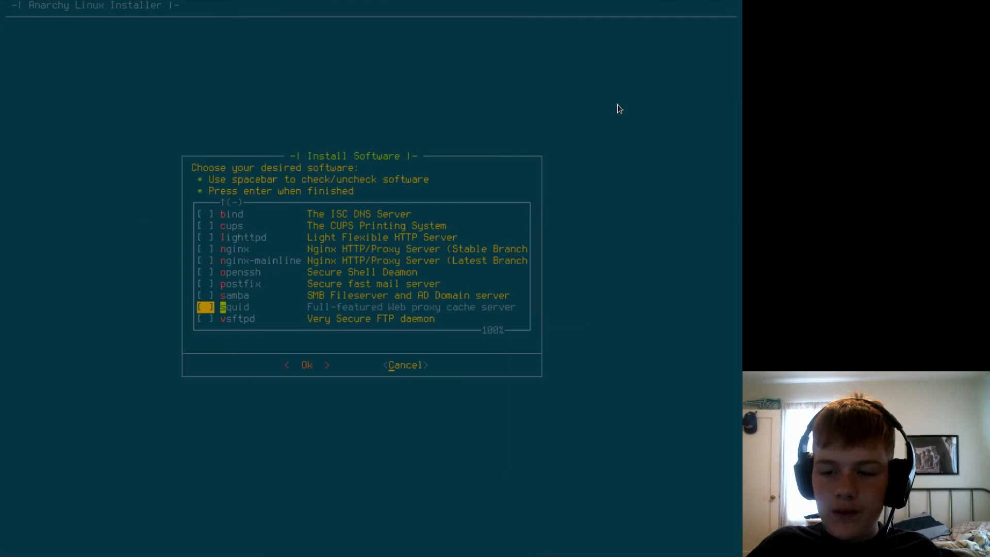
Leave the server packages unselected, finish the software selection, and begin installing the base system onto /dev/sda.
{"action": "key", "text": "Return"}
{"action": "key", "text": "Down"}
{"action": "key", "text": "Down"}
{"action": "key", "text": "Down"}
{"action": "key", "text": "Down"}
{"action": "key", "text": "Down"}
{"action": "key", "text": "Down"}
{"action": "key", "text": "Down"}
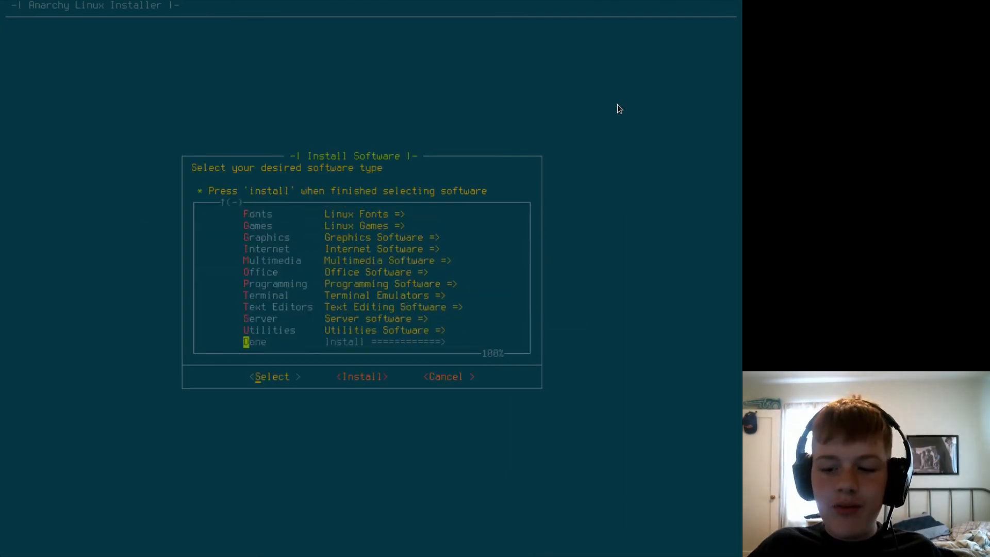
{"action": "key", "text": "Right"}
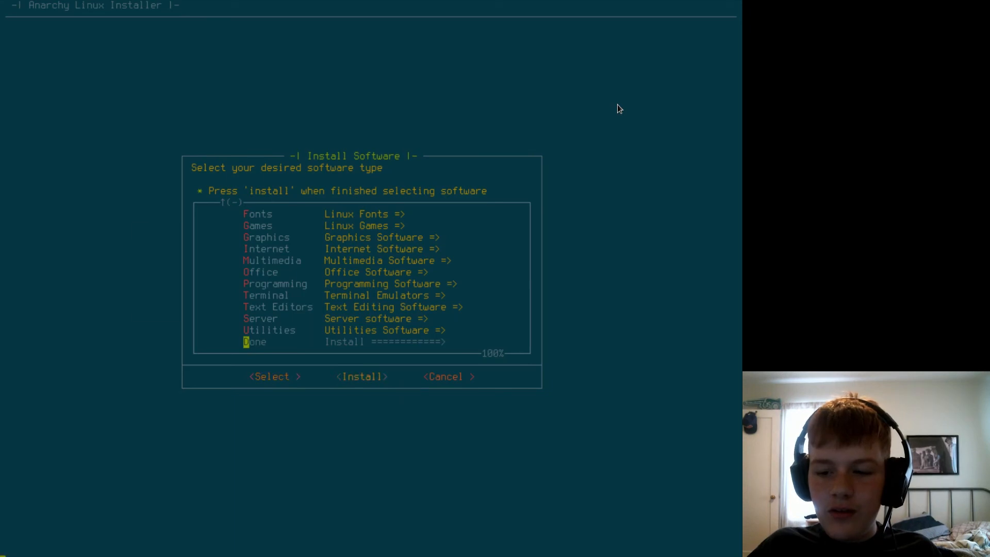
{"action": "key", "text": "Return"}
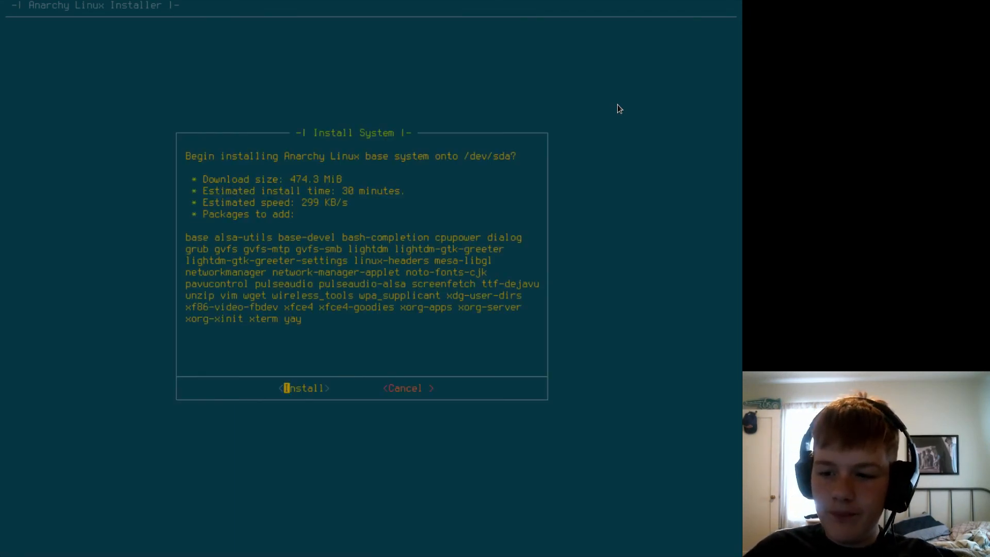
{"action": "key", "text": "Return"}
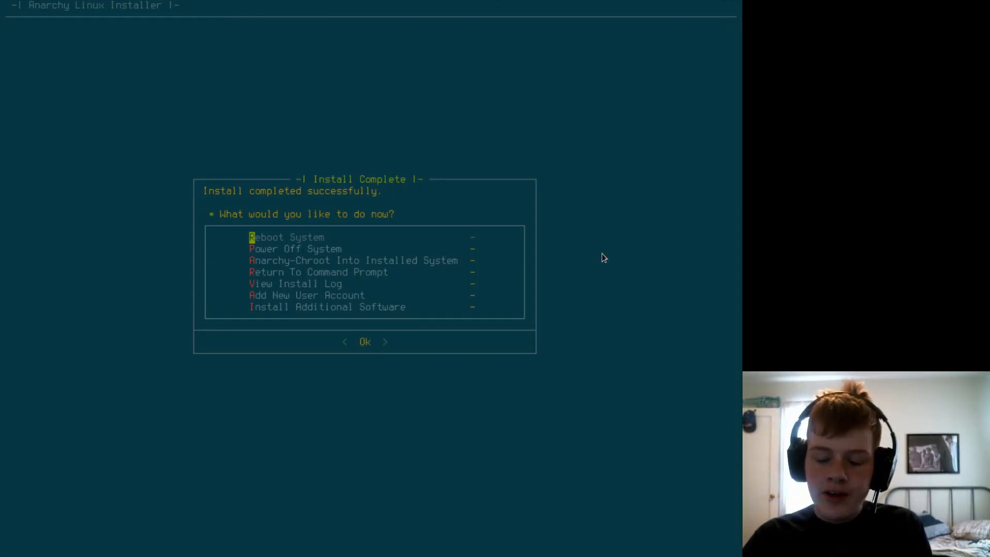
Look over the post-install options and reboot into the installed system.
{"action": "key", "text": "Down"}
{"action": "key", "text": "Down"}
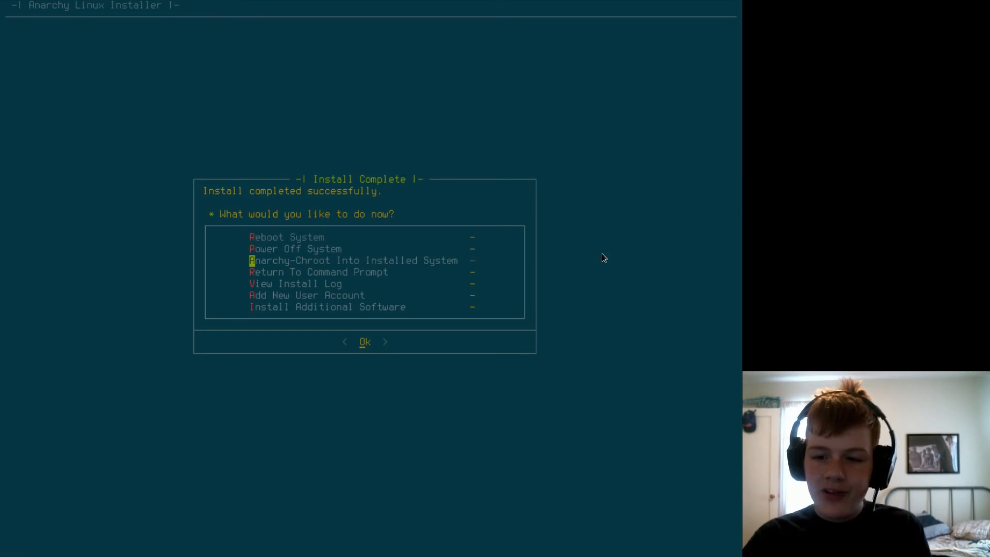
{"action": "key", "text": "Down"}
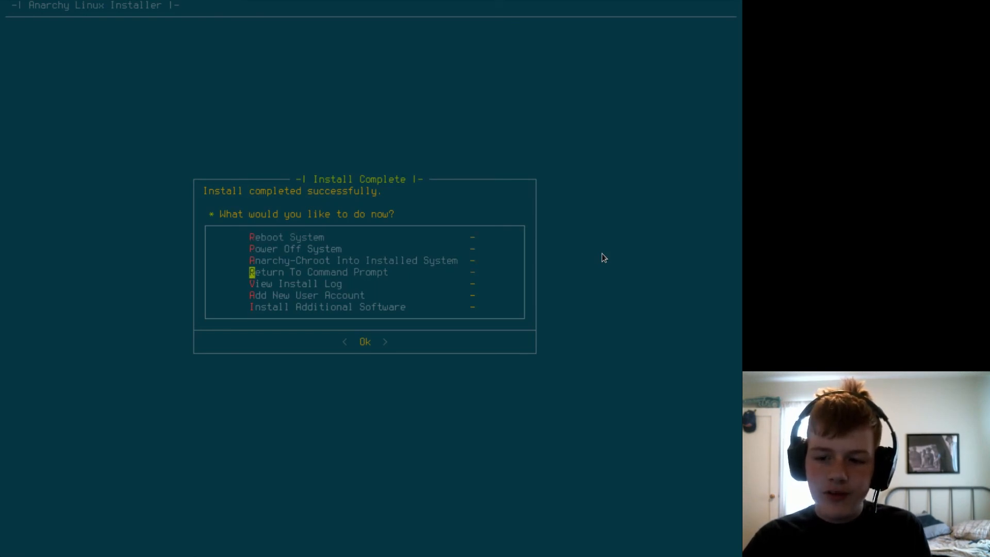
{"action": "key", "text": "Down"}
{"action": "key", "text": "Down"}
{"action": "key", "text": "Down"}
{"action": "key", "text": "Up"}
{"action": "key", "text": "Home"}
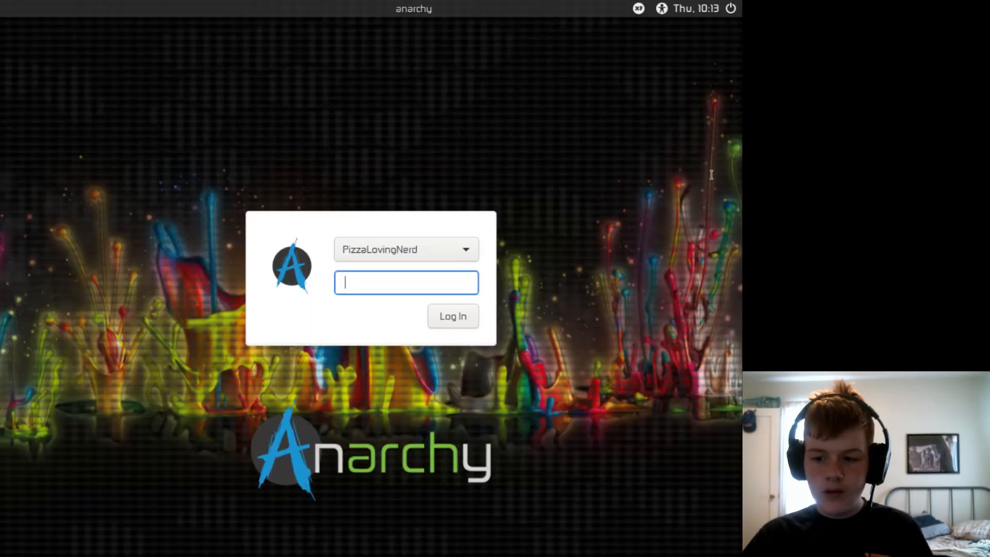
Log in with the account password and use the default config for the first start of the panel.
{"action": "type", "text": "********"}
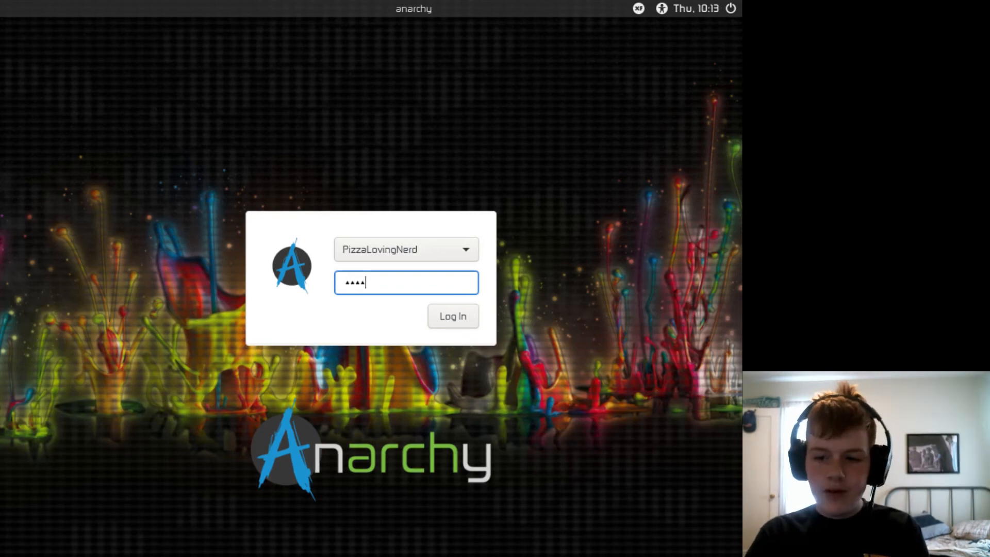
{"action": "key", "text": "Return"}
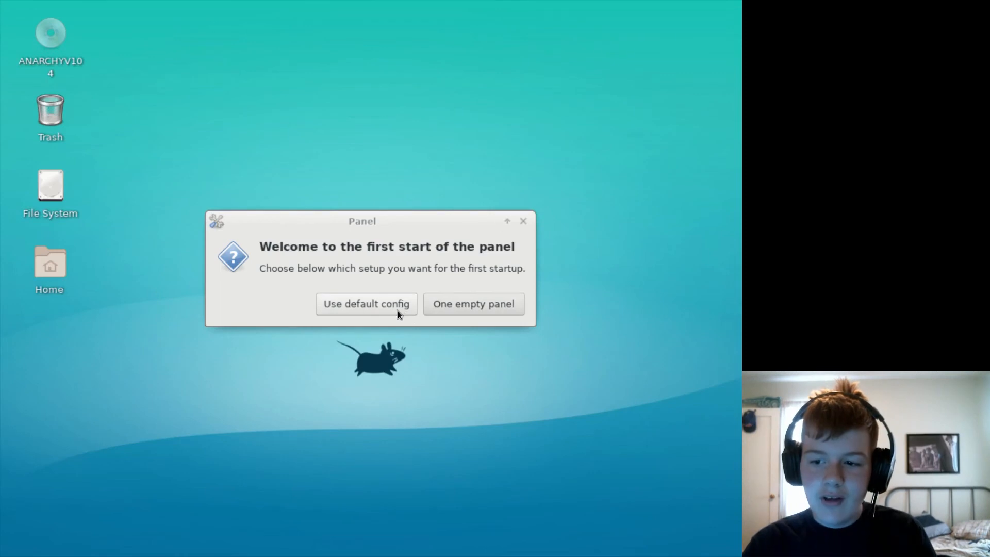
{"action": "left_click", "coordinate": [397, 309]}
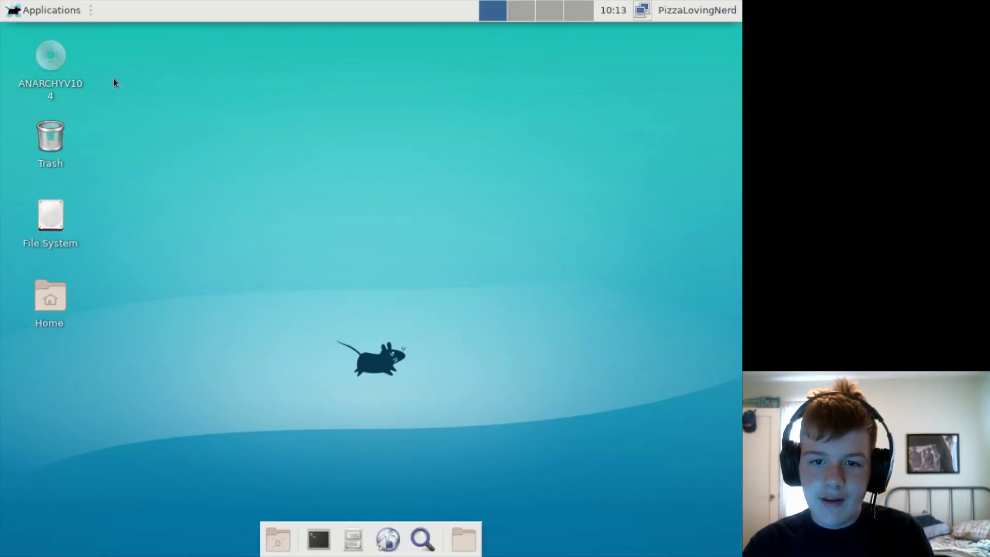
Examine the desktop's context menu and the installed applications by category, including the System entries.
{"action": "right_click", "coordinate": [190, 114]}
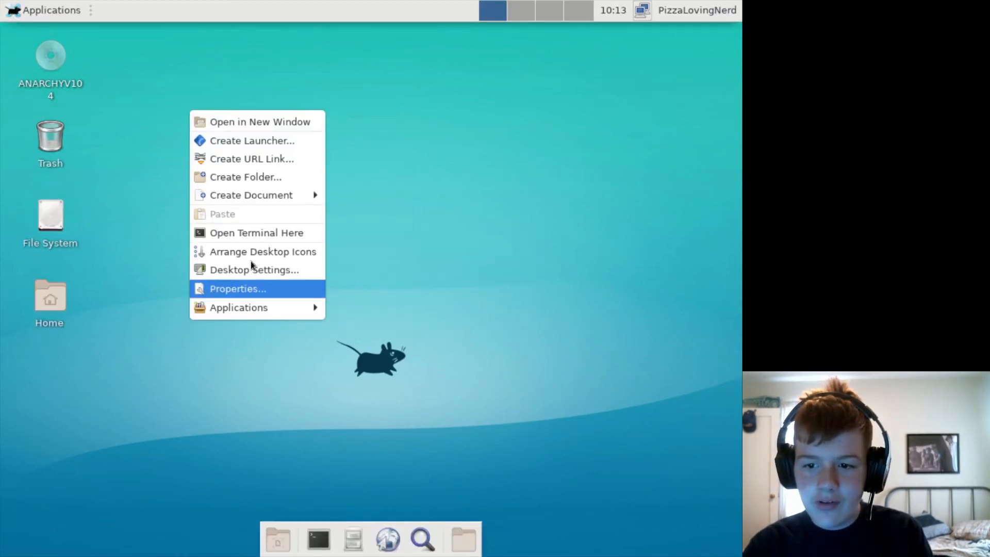
{"action": "left_click", "coordinate": [33, 8]}
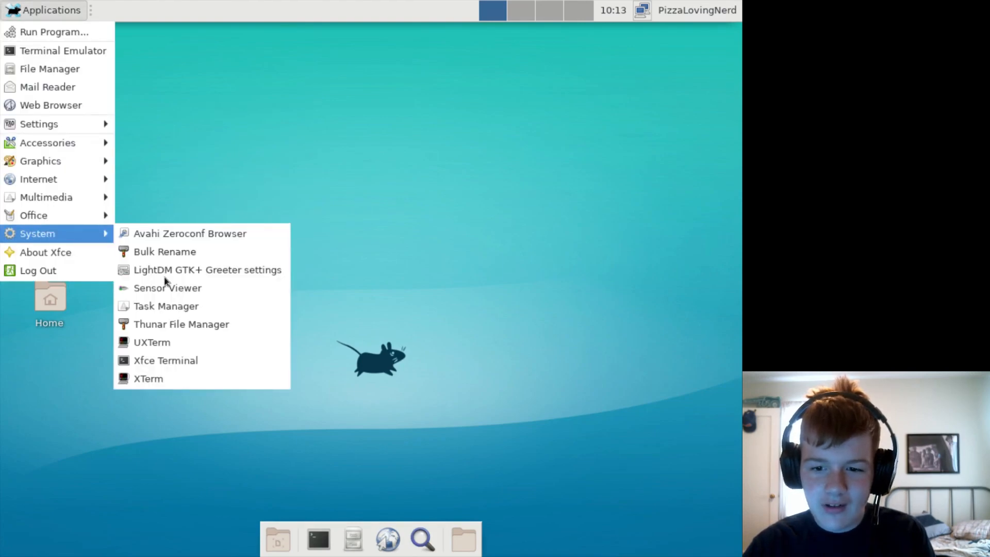
{"action": "left_click", "coordinate": [398, 136]}
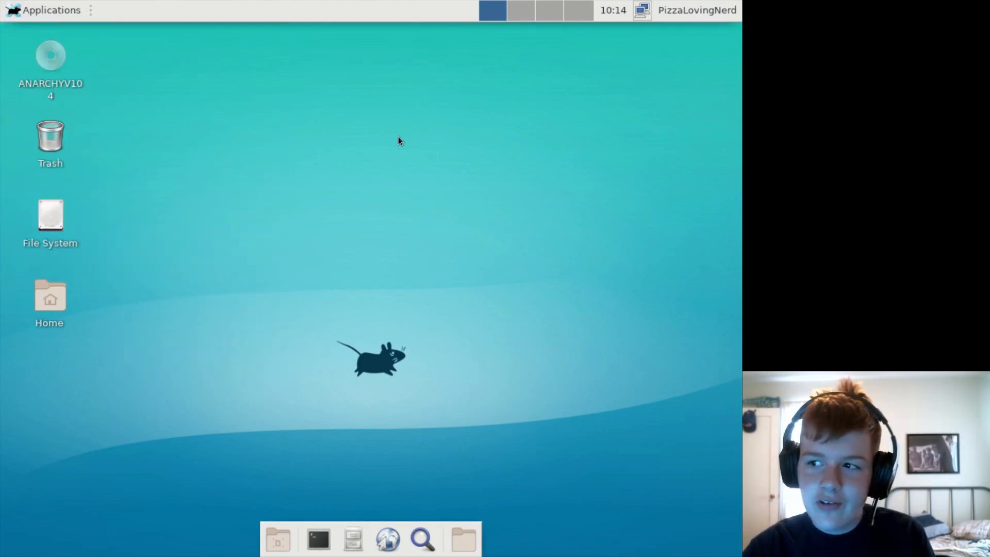